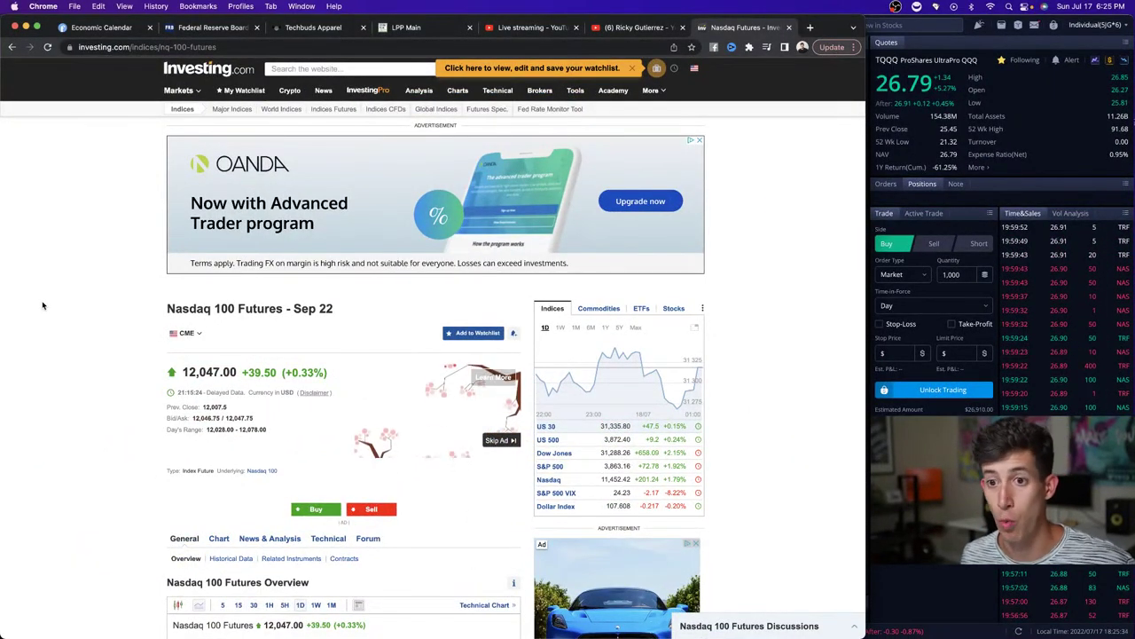
Switch from Chrome's Nasdaq futures page back to the Webull TQQQ 5-minute chart.
key("ctrl+Up")
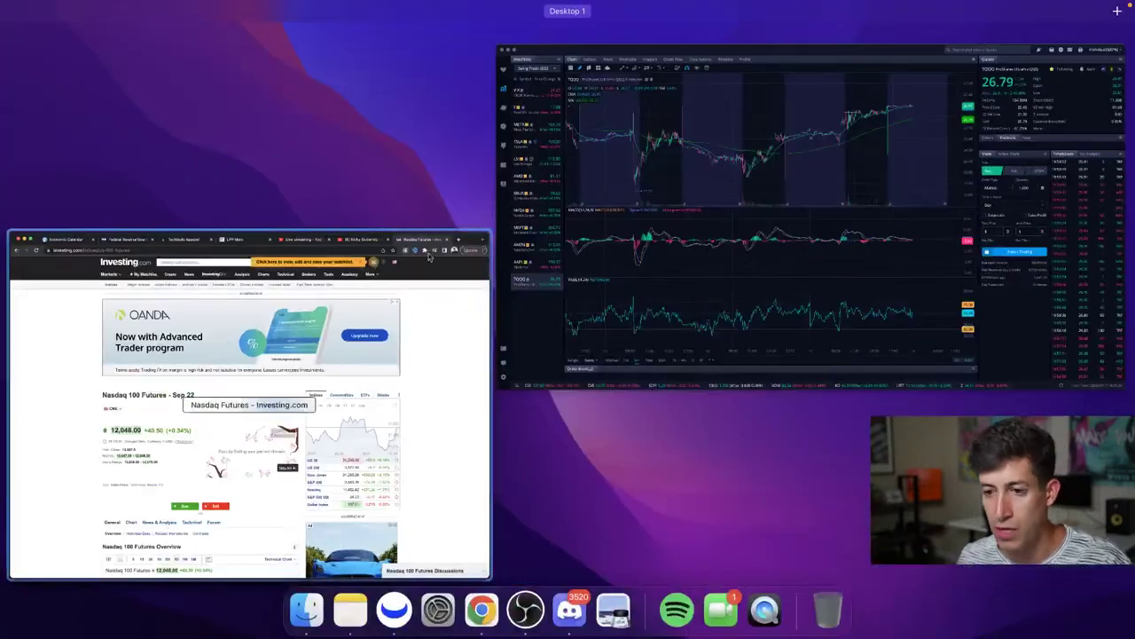
left_click(764, 123)
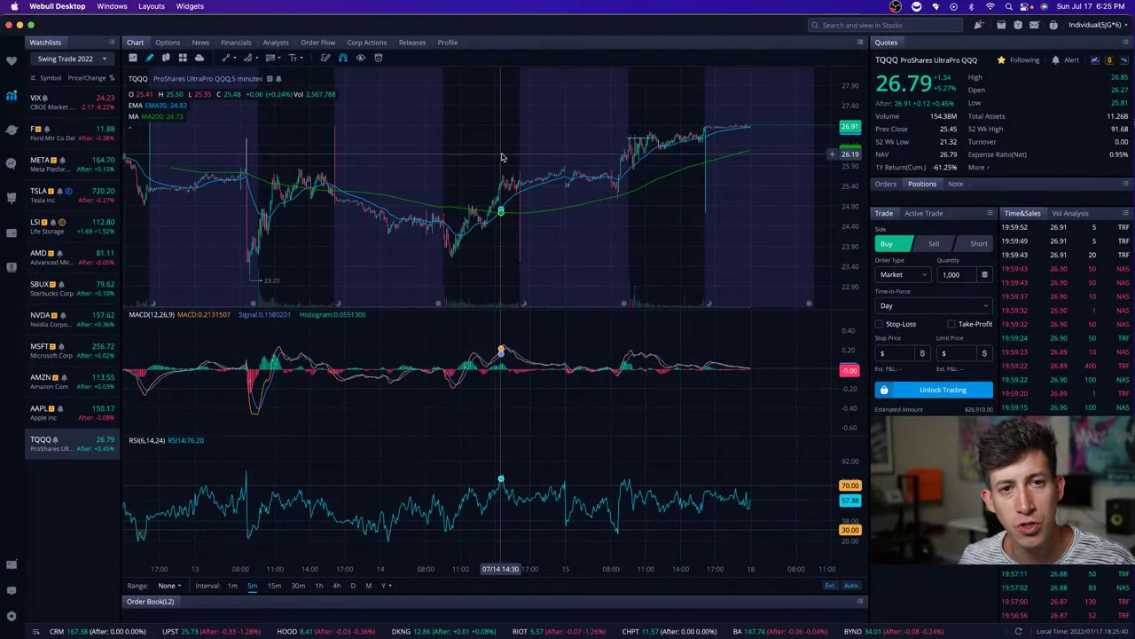
key("ctrl+Up")
left_click(186, 381)
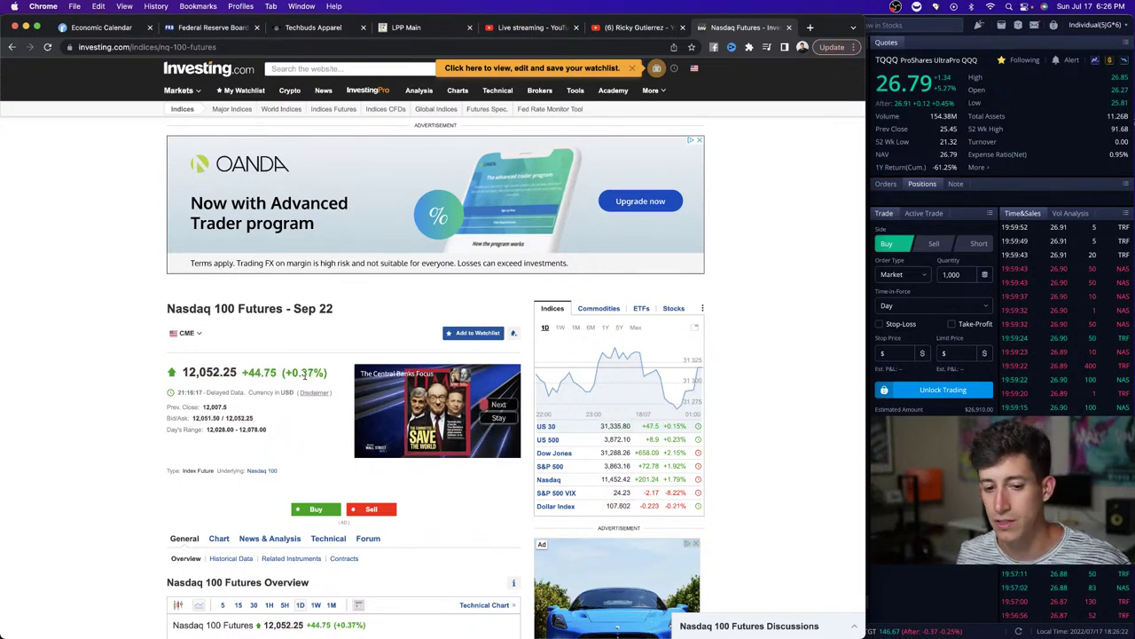
key("ctrl+Up")
left_click(714, 149)
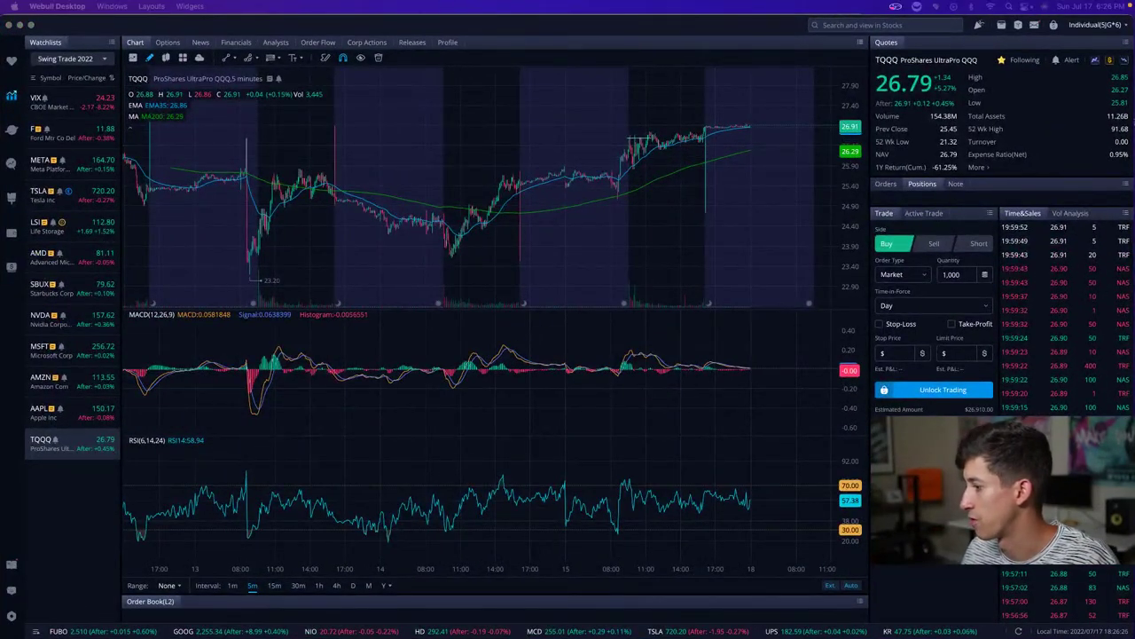
left_click(426, 195)
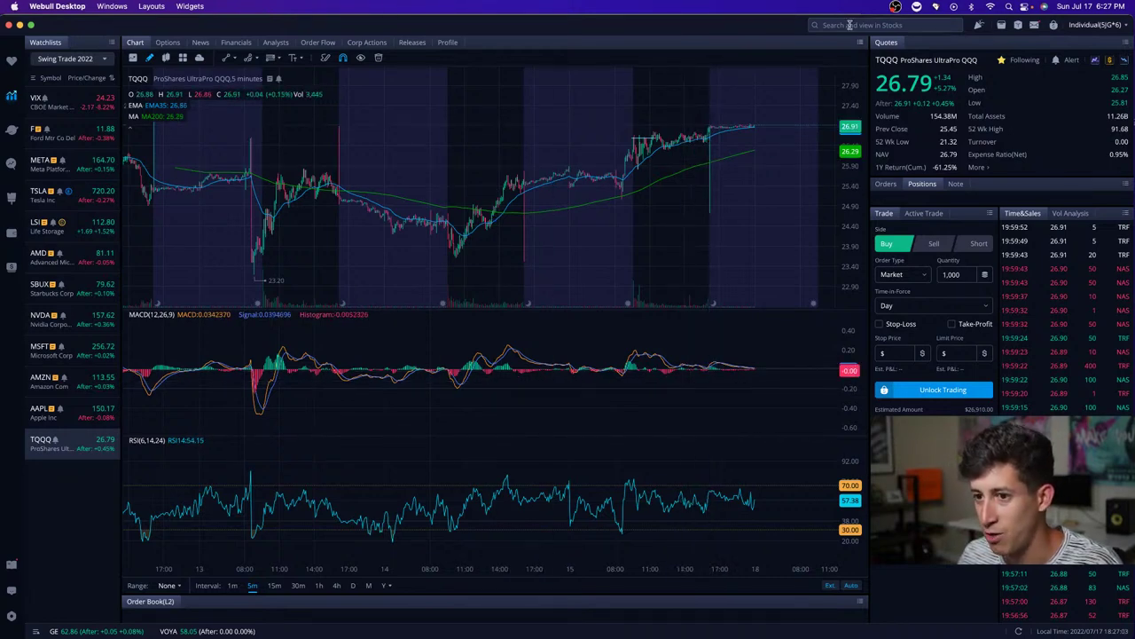
Set daily candles and load Tesla (TSLA) by searching 'tsla'.
key("d")
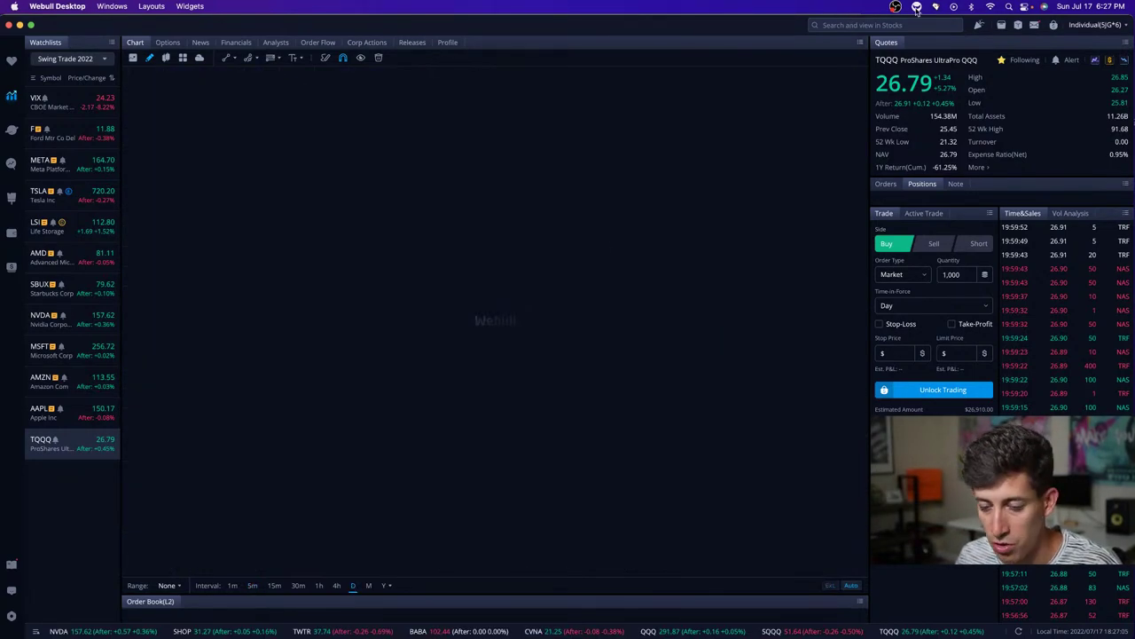
left_click(877, 25)
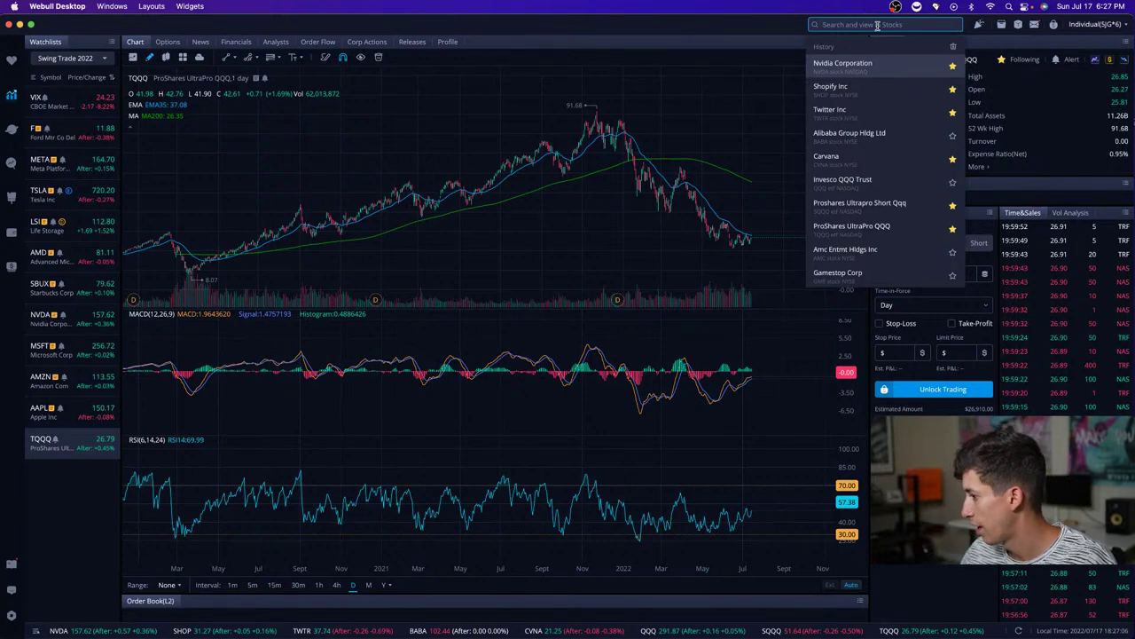
type("tsla")
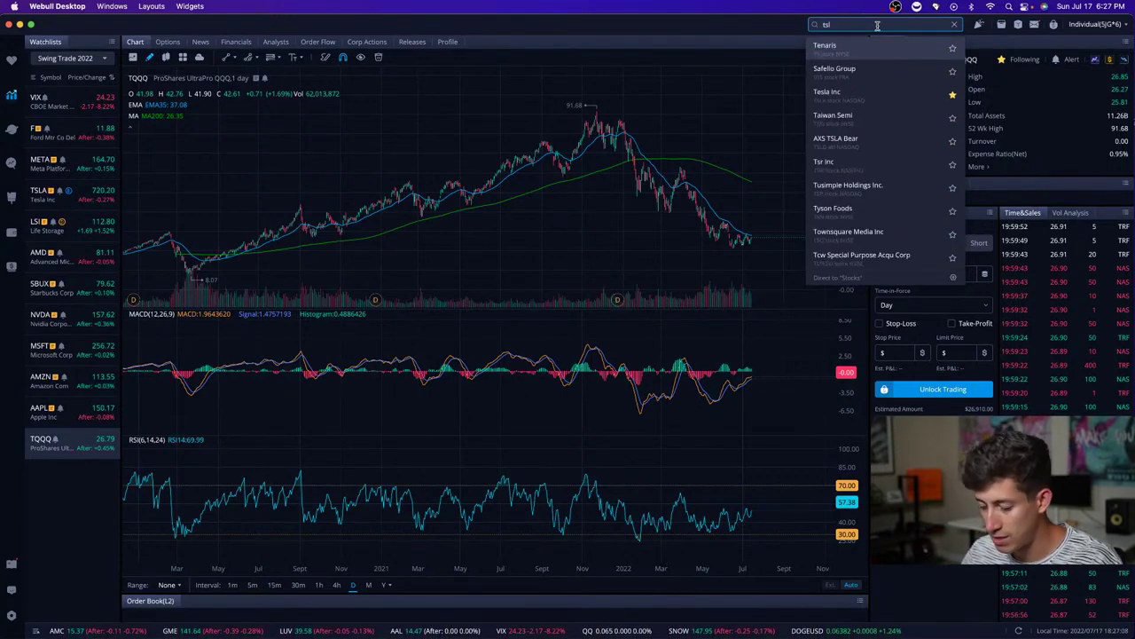
key("Return")
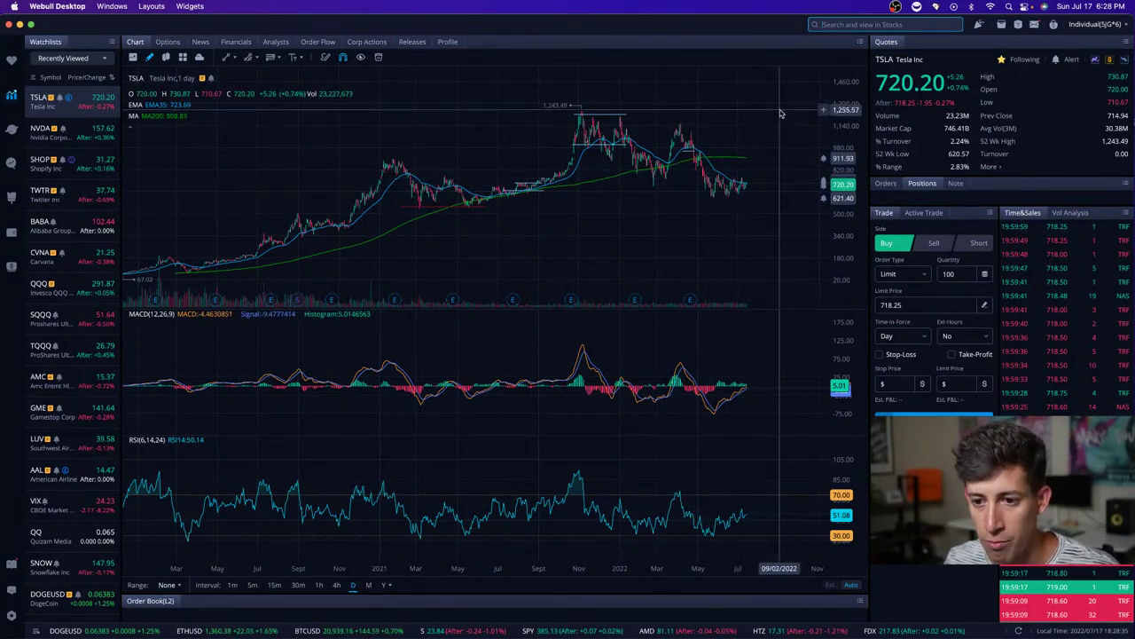
scroll(779, 113, "left", 2)
scroll(779, 114, "left", 2)
scroll(779, 114, "left", 2)
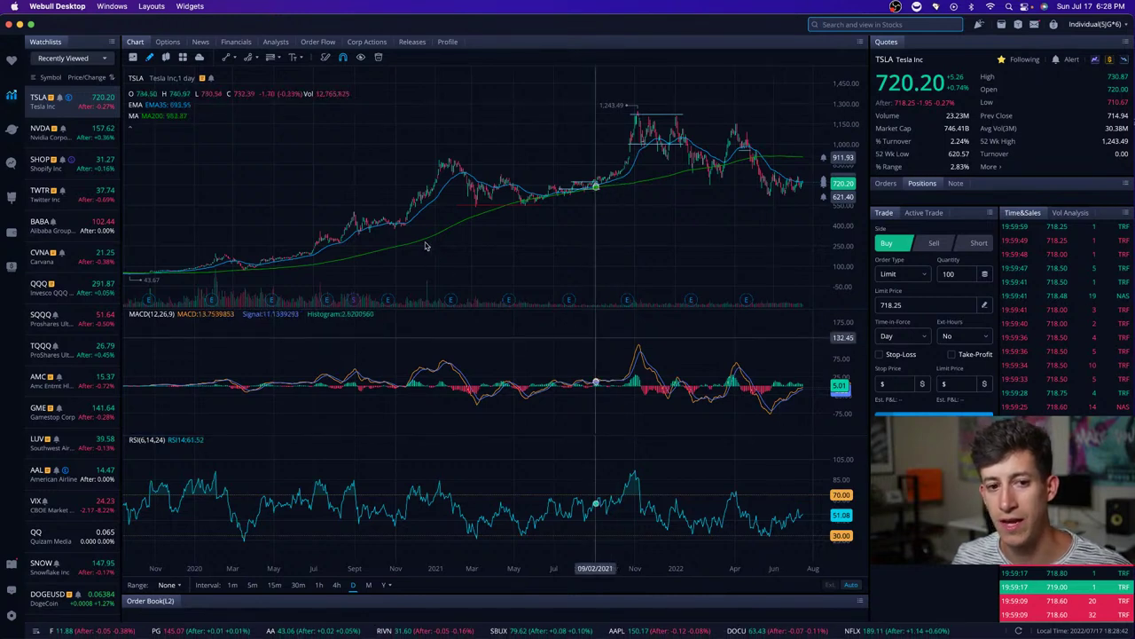
scroll(799, 230, "right", 5)
scroll(750, 262, "right", 5)
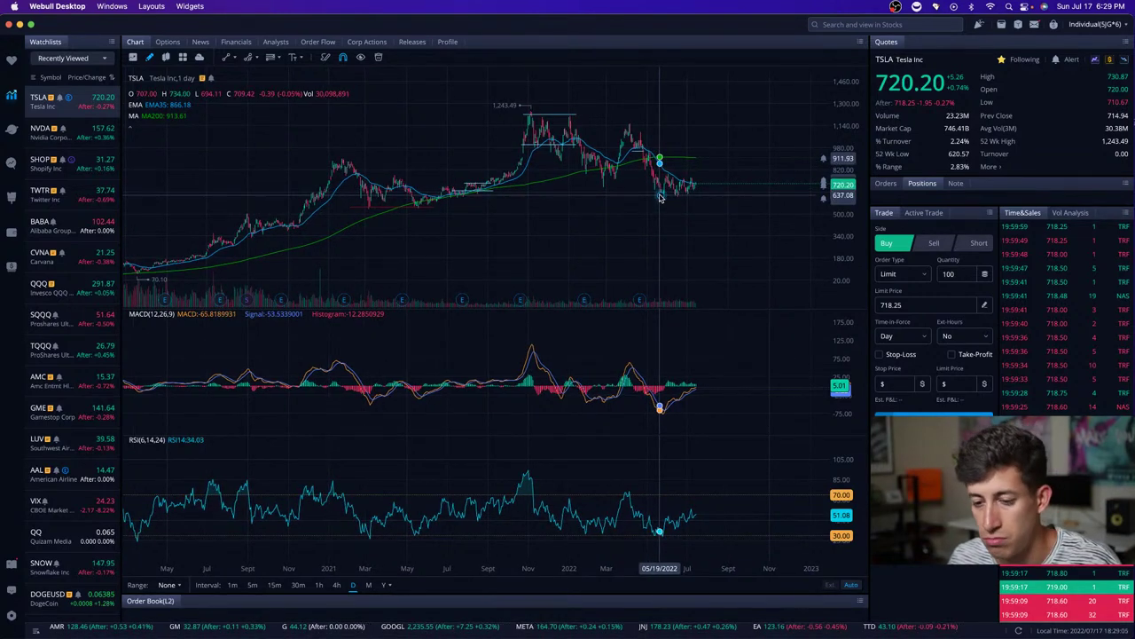
scroll(665, 193, "right", 2)
scroll(673, 191, "right", 2)
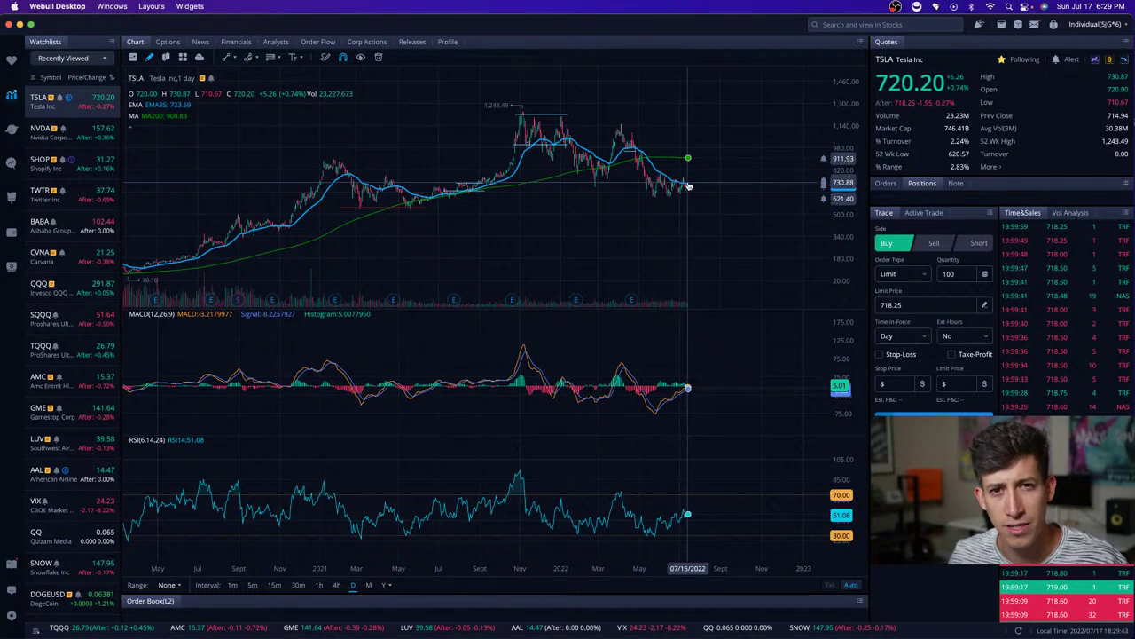
Put Tesla's chart on 1-hour candles and review its EMA/MA, MACD and RSI.
left_click(319, 586)
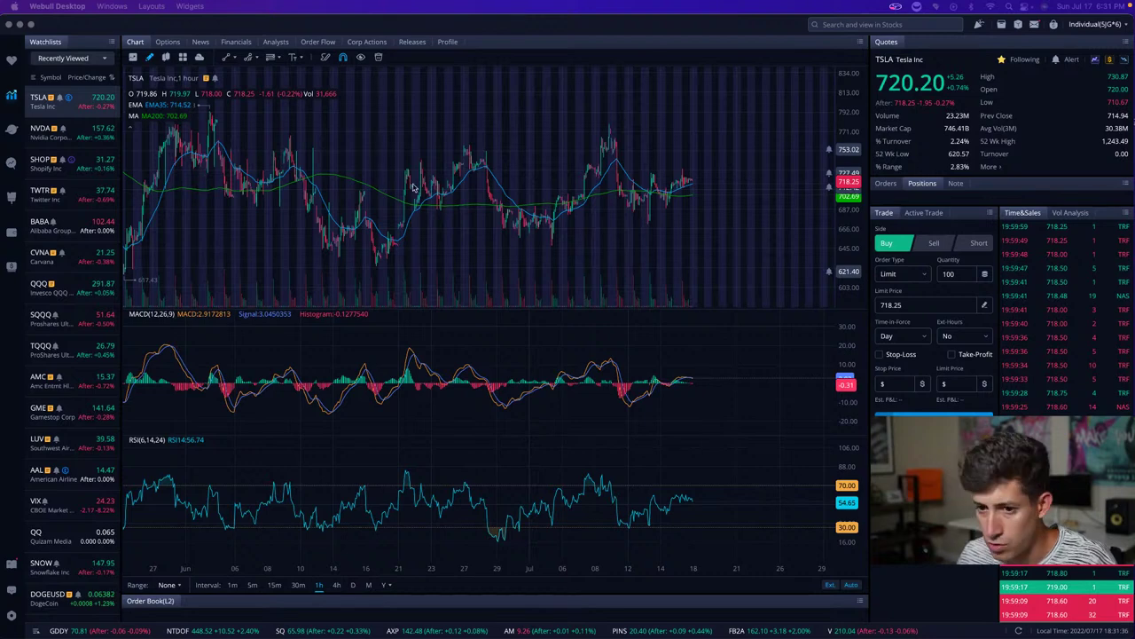
Search for AAPL and load Apple Inc's chart.
left_click(837, 26)
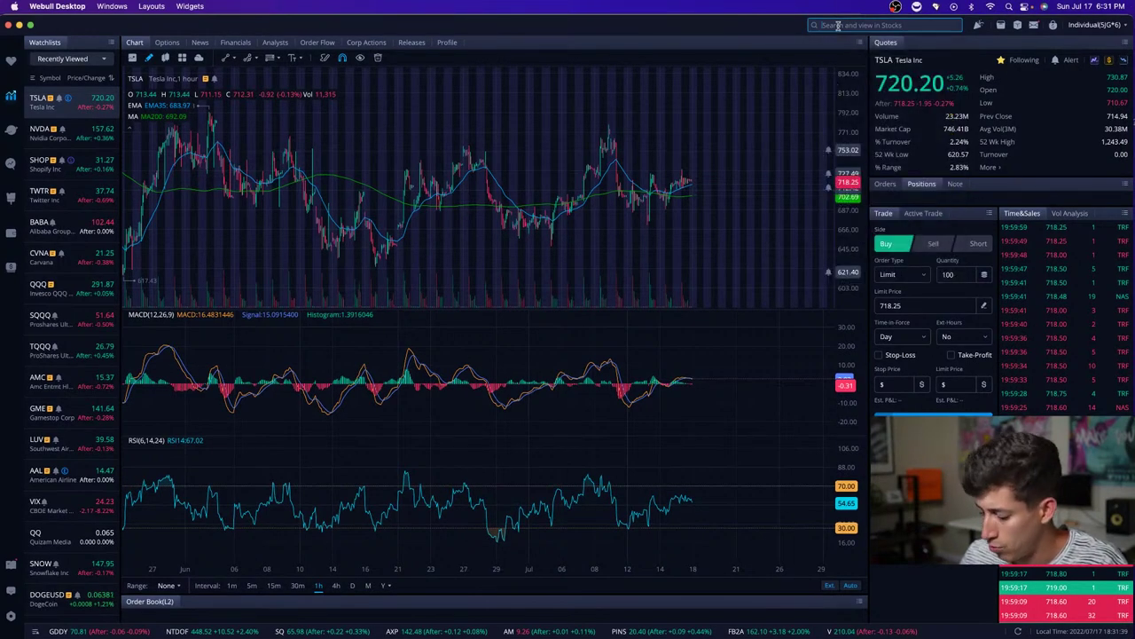
right_click(838, 27)
left_click(838, 27)
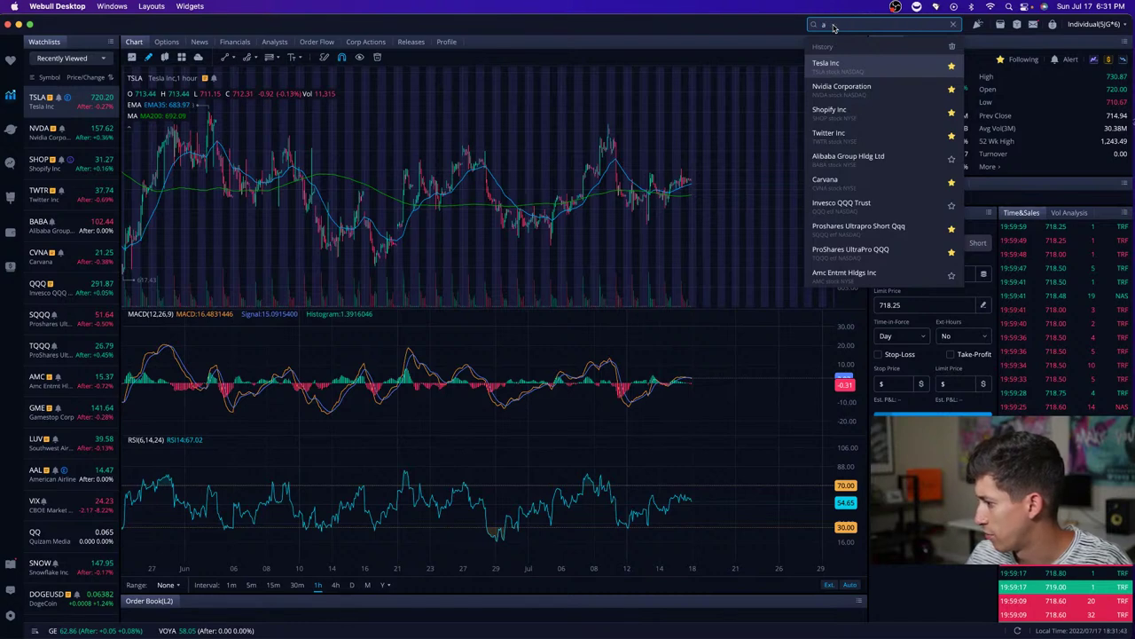
type("apl")
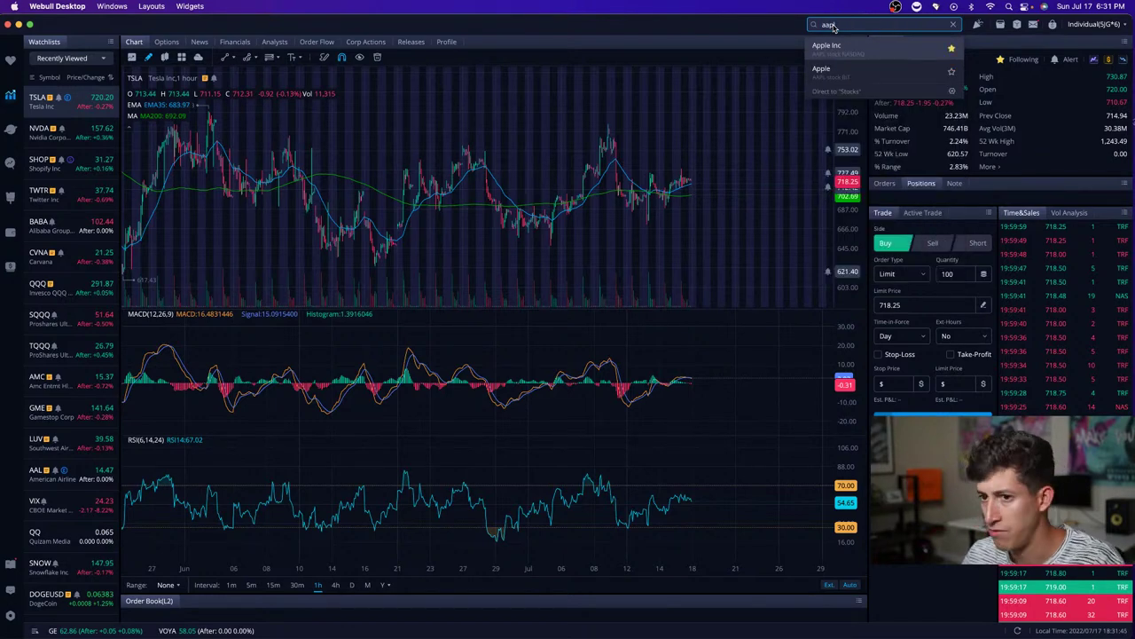
key("Return")
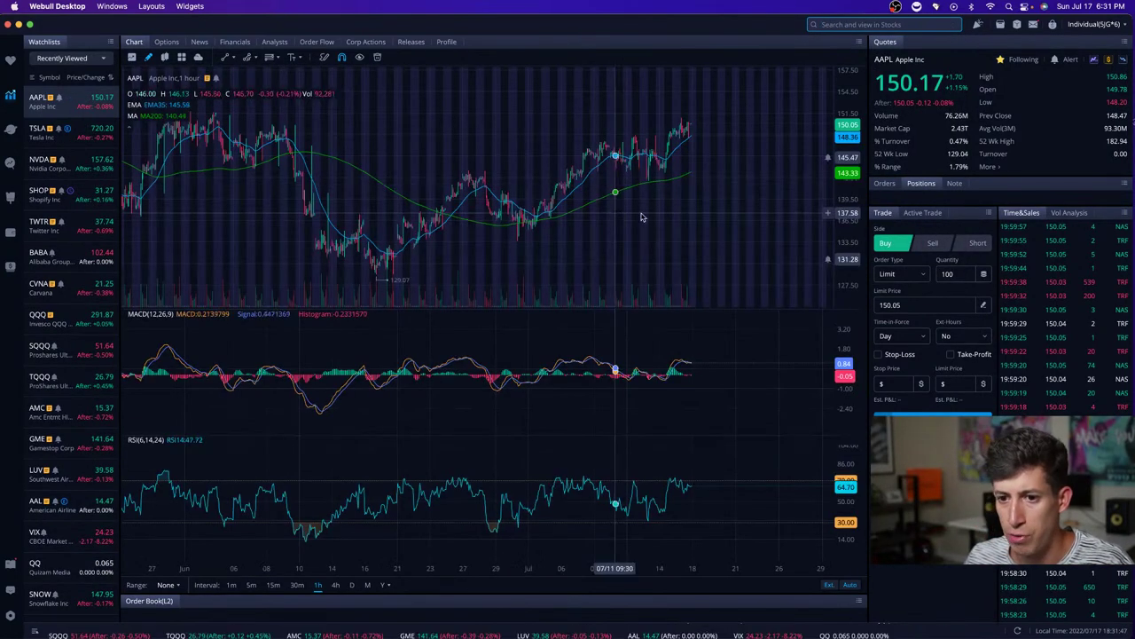
Put Apple's chart on daily candles and nudge it toward recent dates.
left_click(351, 584)
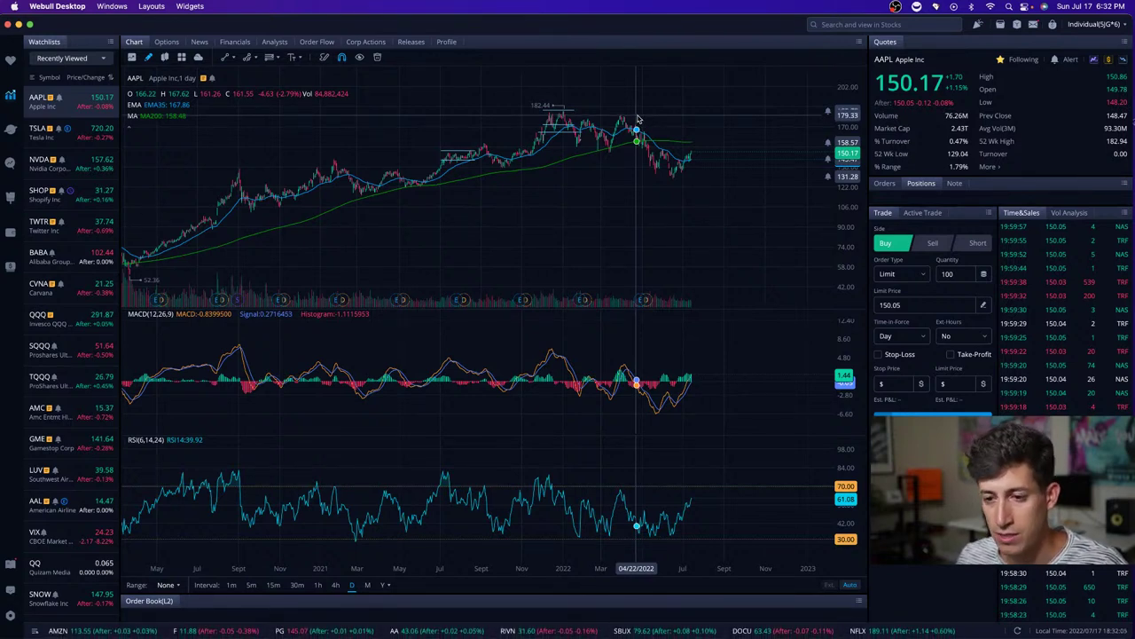
scroll(711, 157, "left", 1)
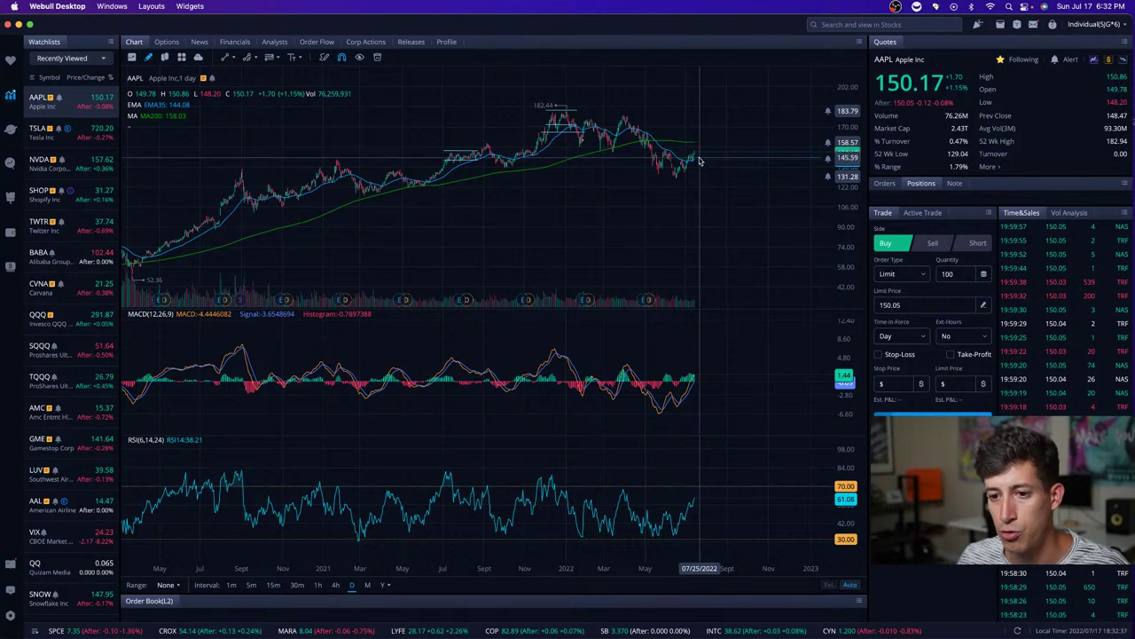
left_click_drag(697, 159, 702, 167)
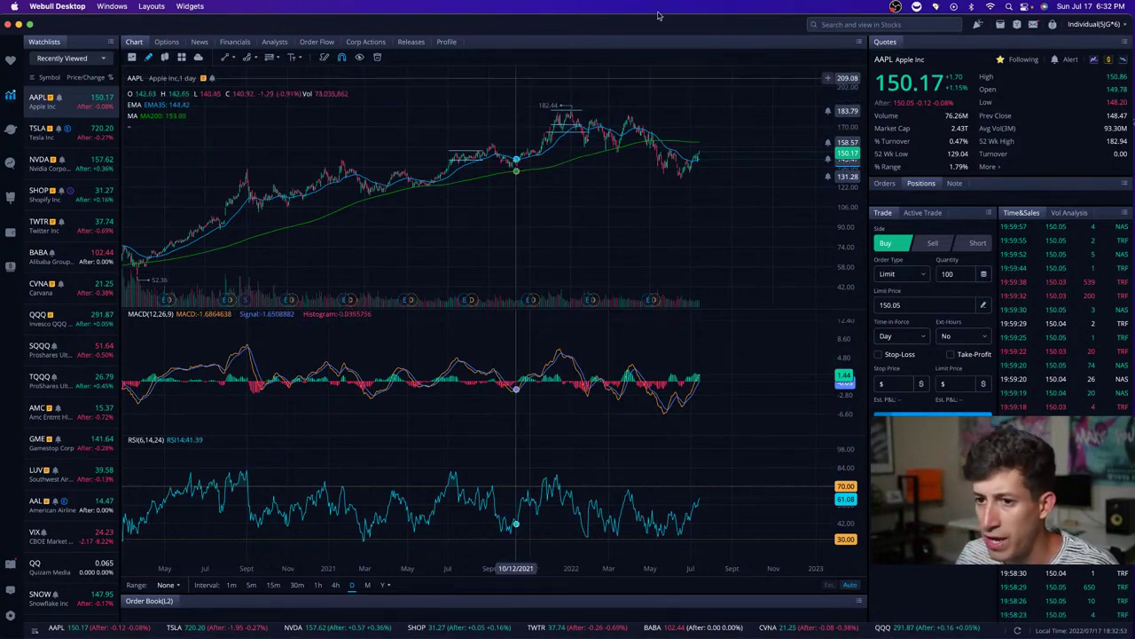
Load AbbVie (ABBV) and save price alerts at 156.39 and 148.43.
left_click(848, 25)
type("aa")
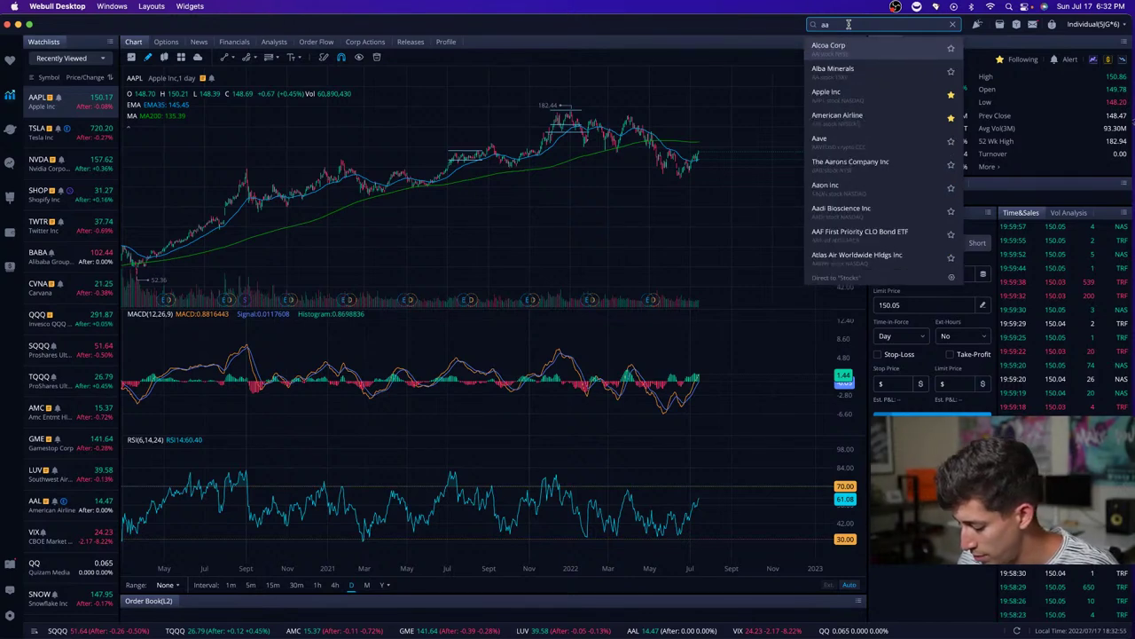
type("bbv")
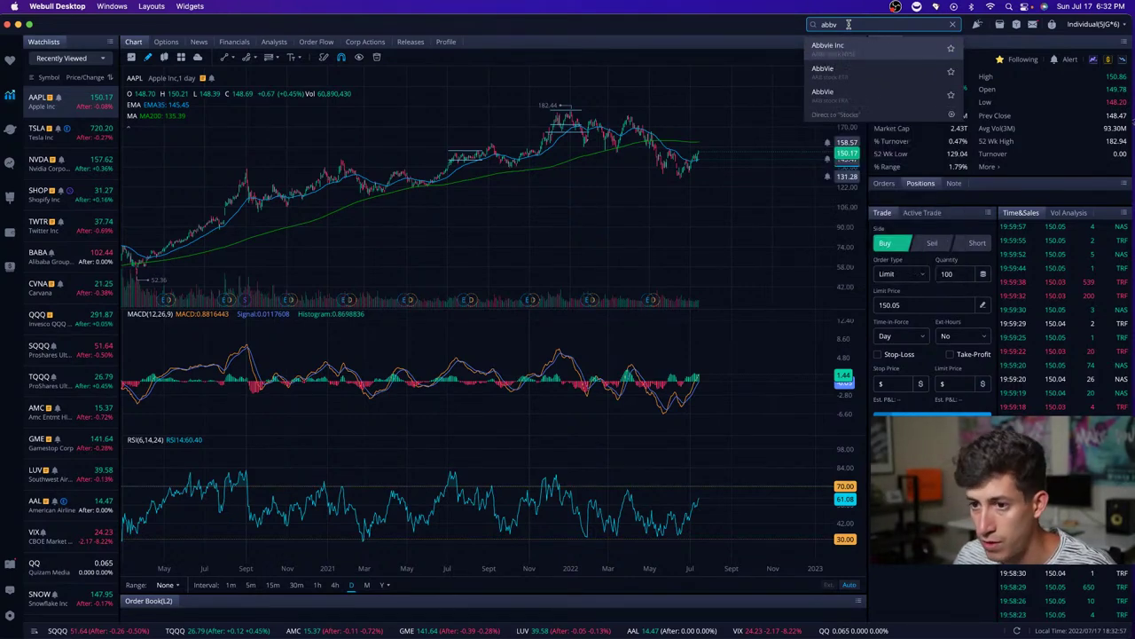
key("Return")
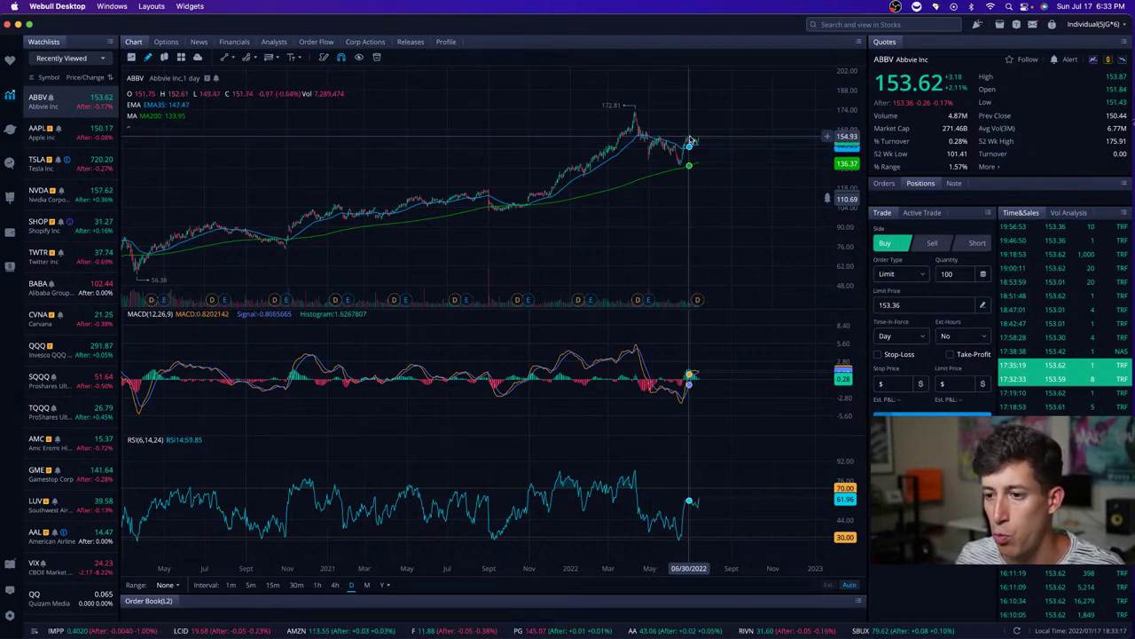
left_click(827, 195)
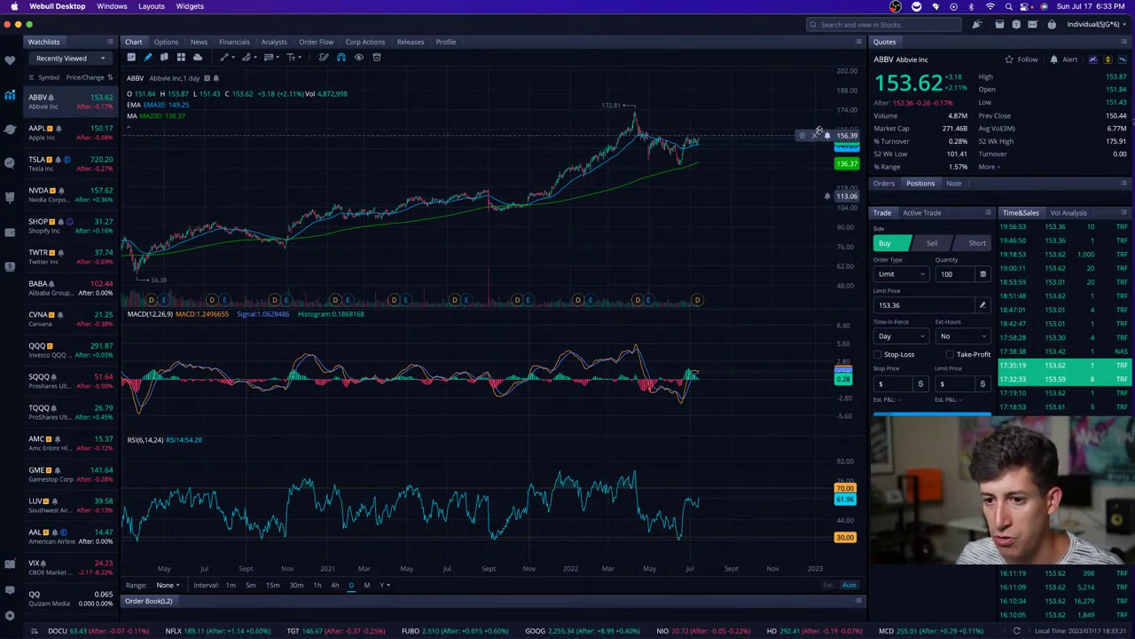
left_click(819, 131)
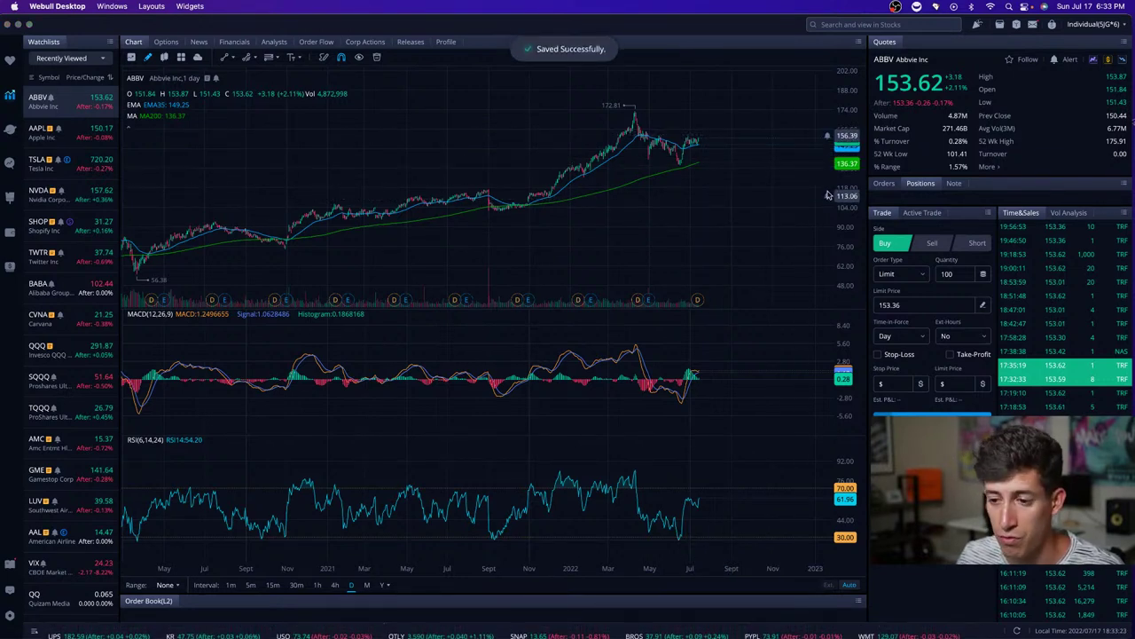
mouse_move(826, 197)
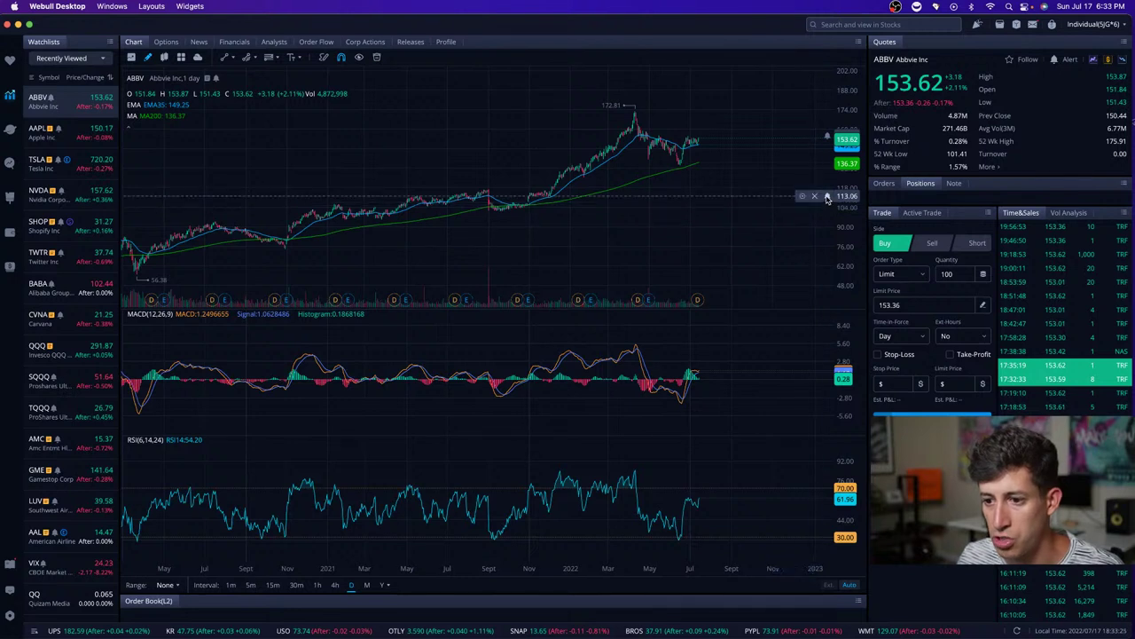
left_click_drag(827, 197, 822, 149)
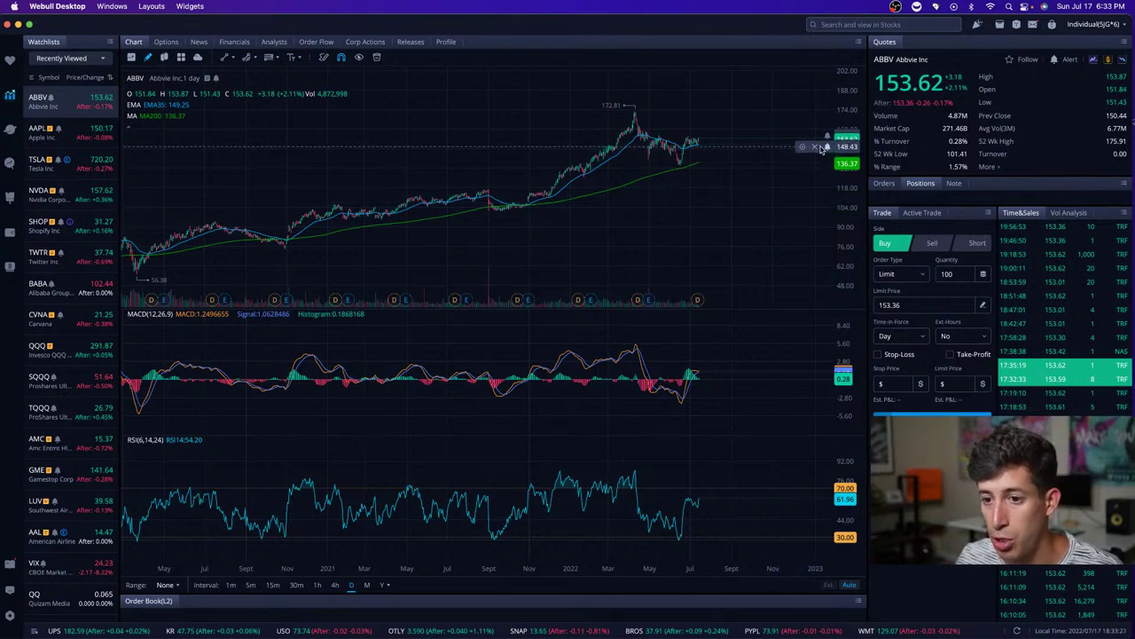
left_click(821, 148)
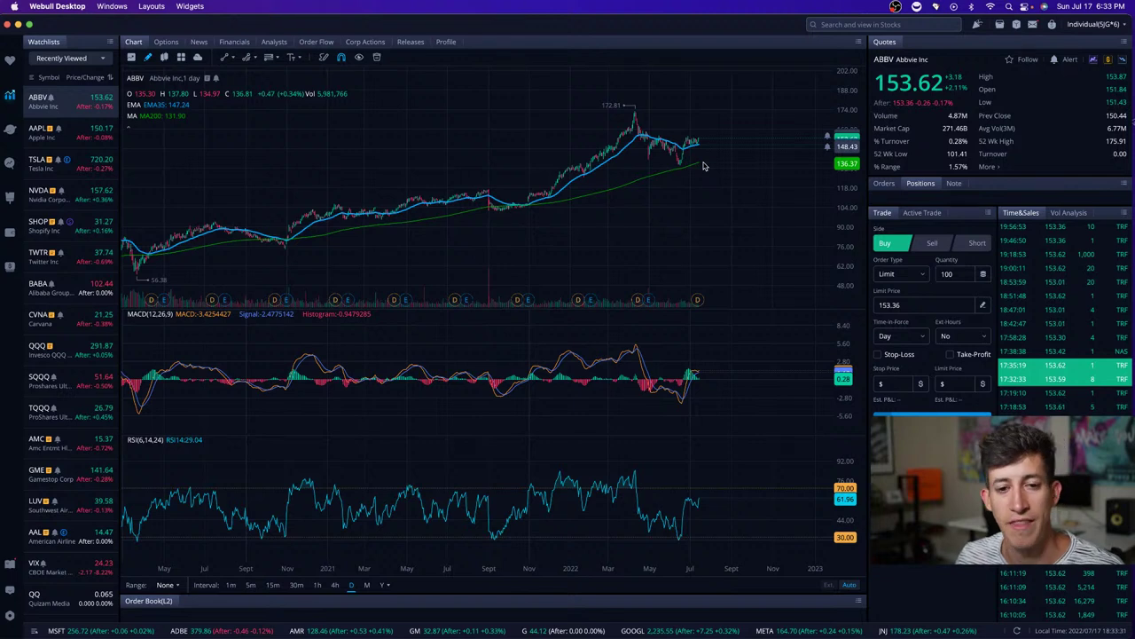
left_click_drag(702, 163, 707, 163)
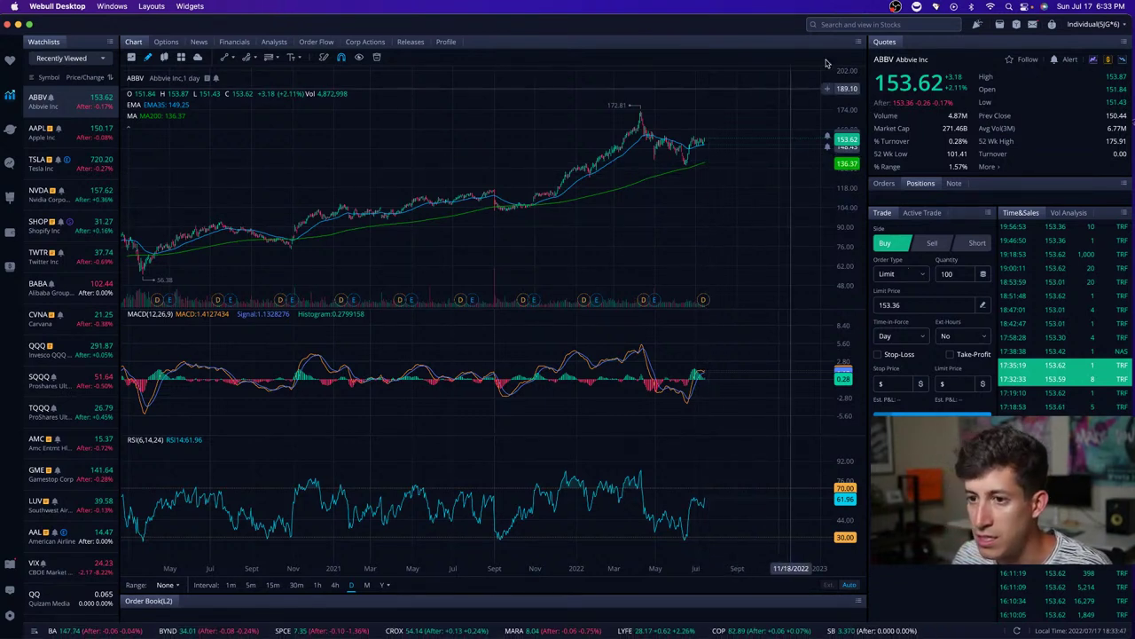
Search 'btu' and load Peabody Energy's daily chart.
left_click(831, 25)
type("btu")
key("Return")
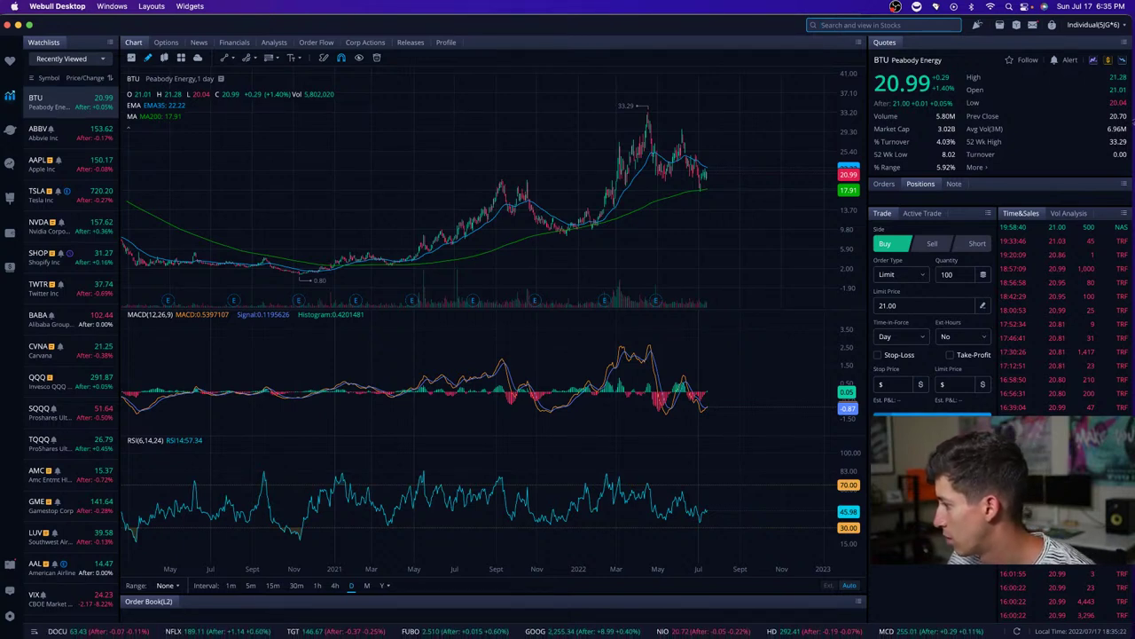
Search 'ecom' and load ChannelAdvisor's (ECOM) daily chart.
left_click(829, 27)
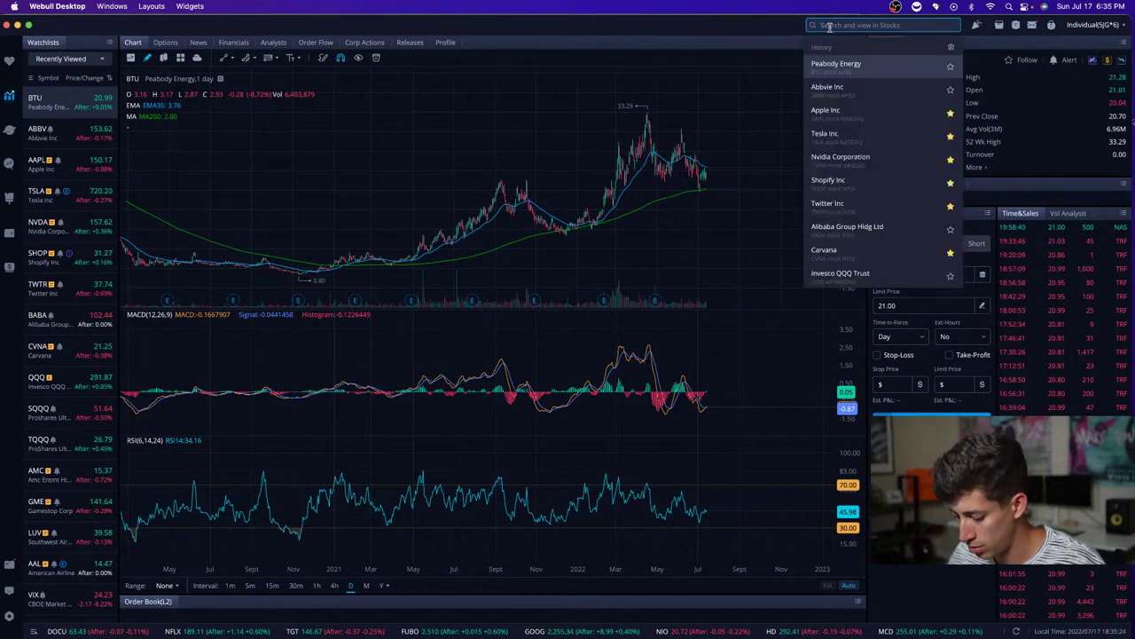
type("ecom")
key("Return")
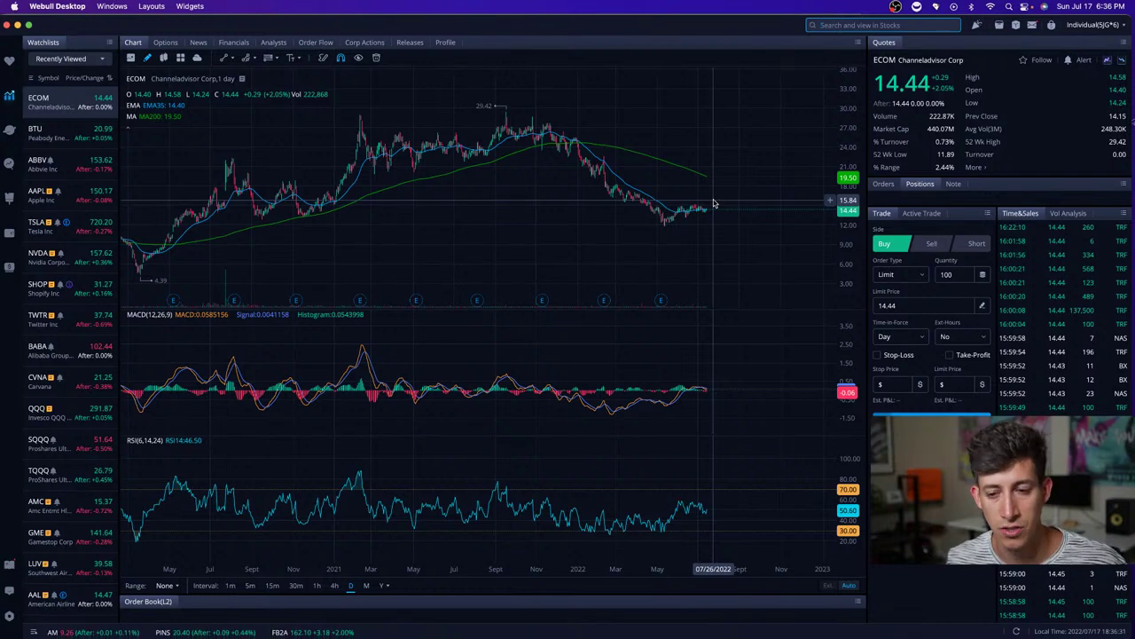
Create and save an ECOM price alert at 15.32 from the chart menu.
right_click(717, 207)
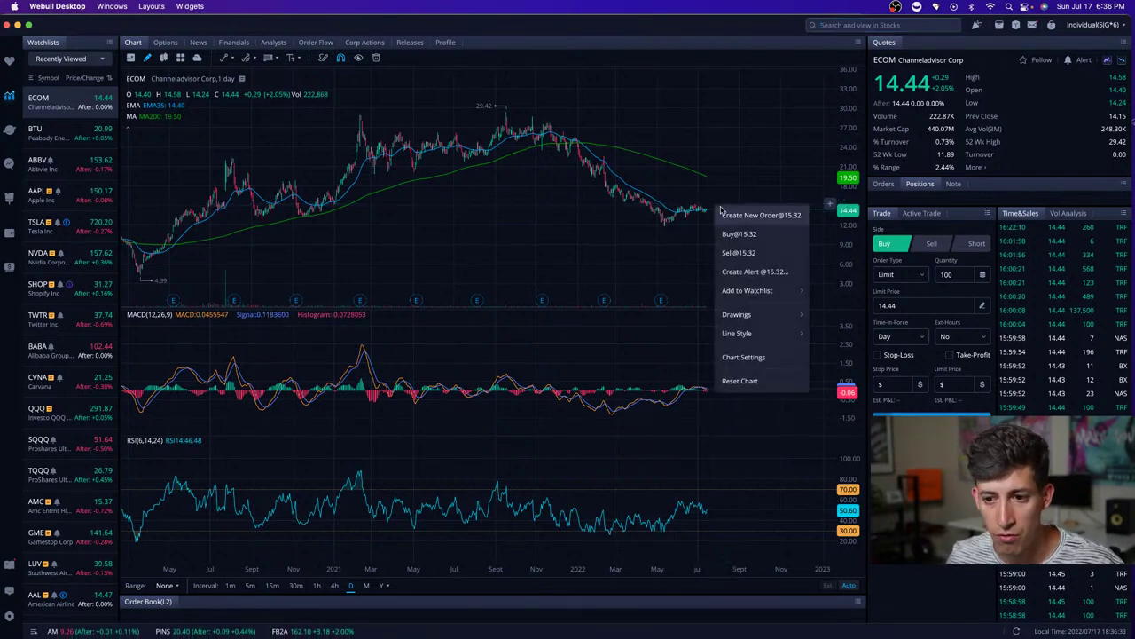
left_click(756, 273)
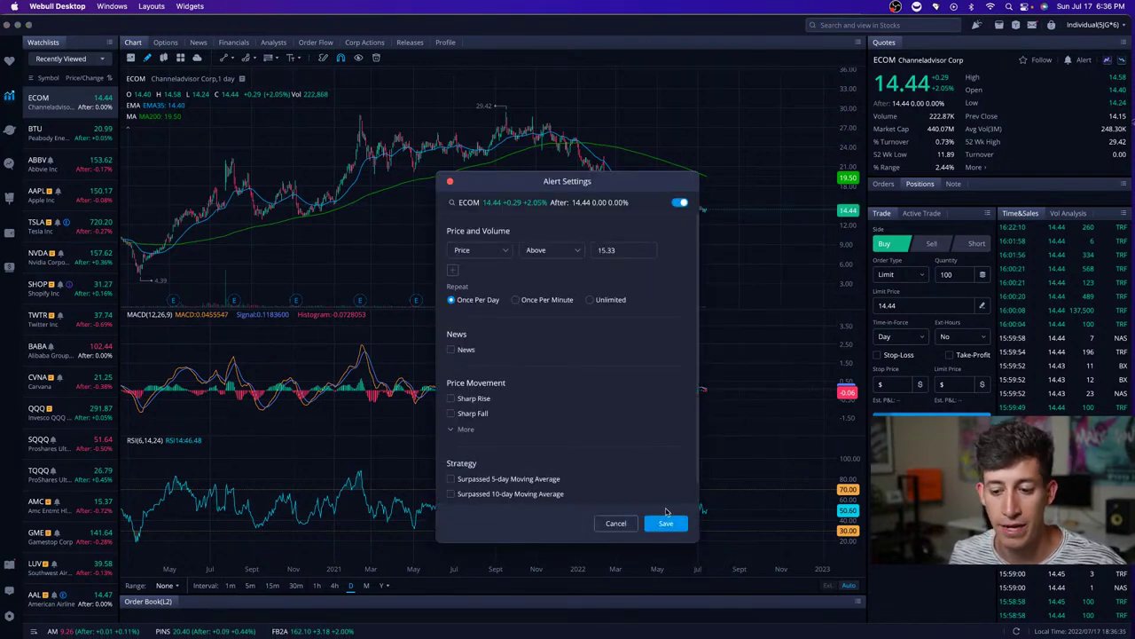
left_click(666, 524)
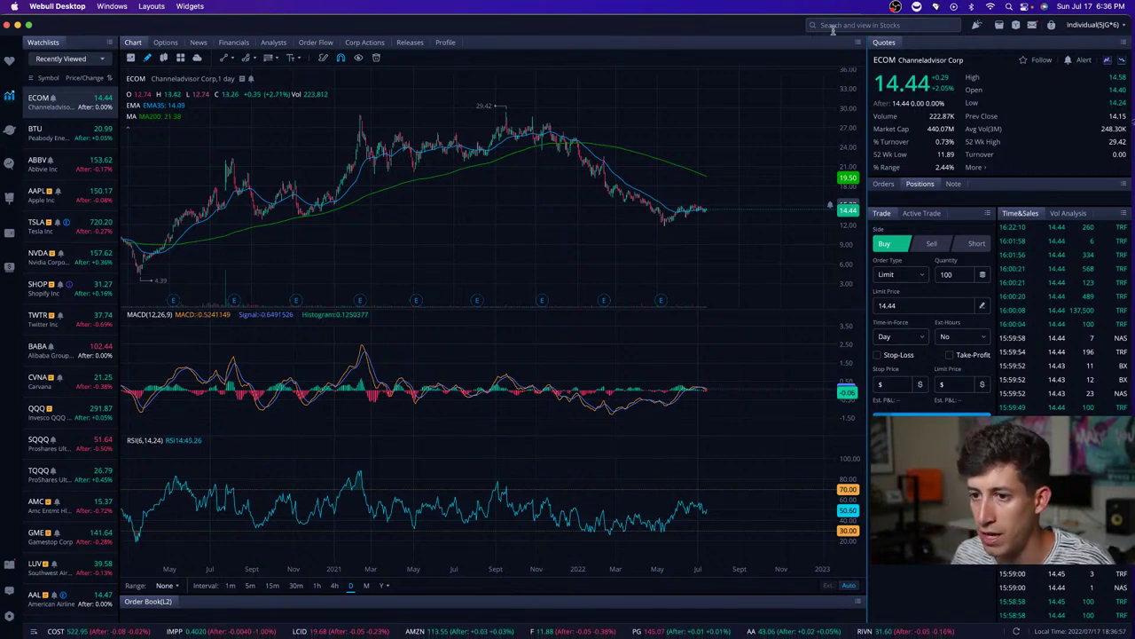
Load UnitedHealth (UNH) and save an alert for a drop below 486.99.
left_click(833, 27)
type("nh")
key("Return")
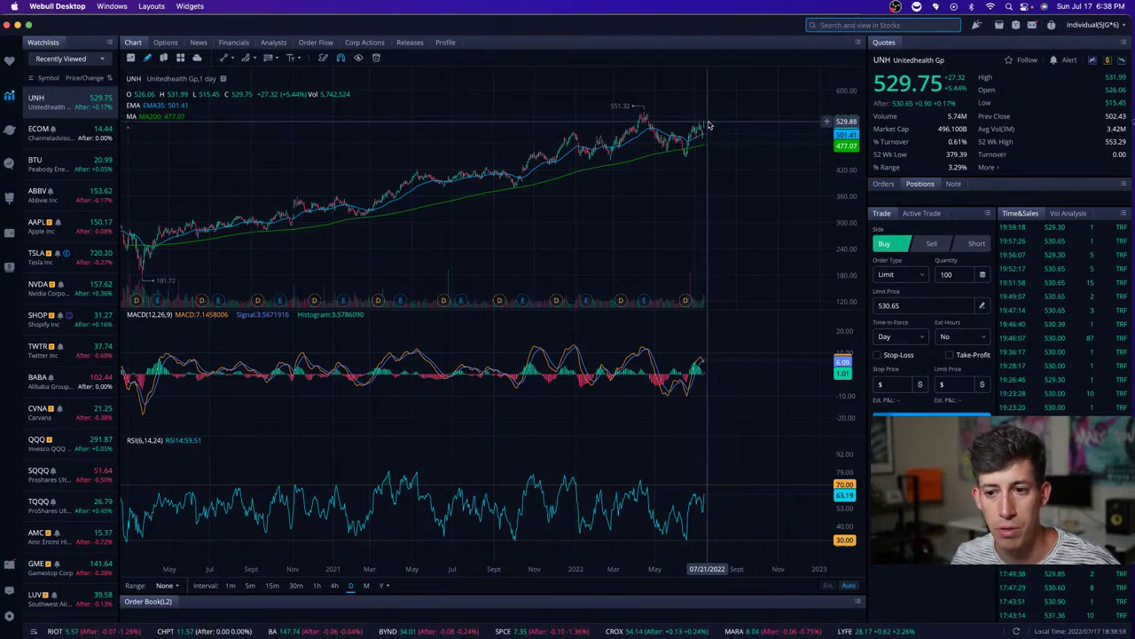
right_click(715, 147)
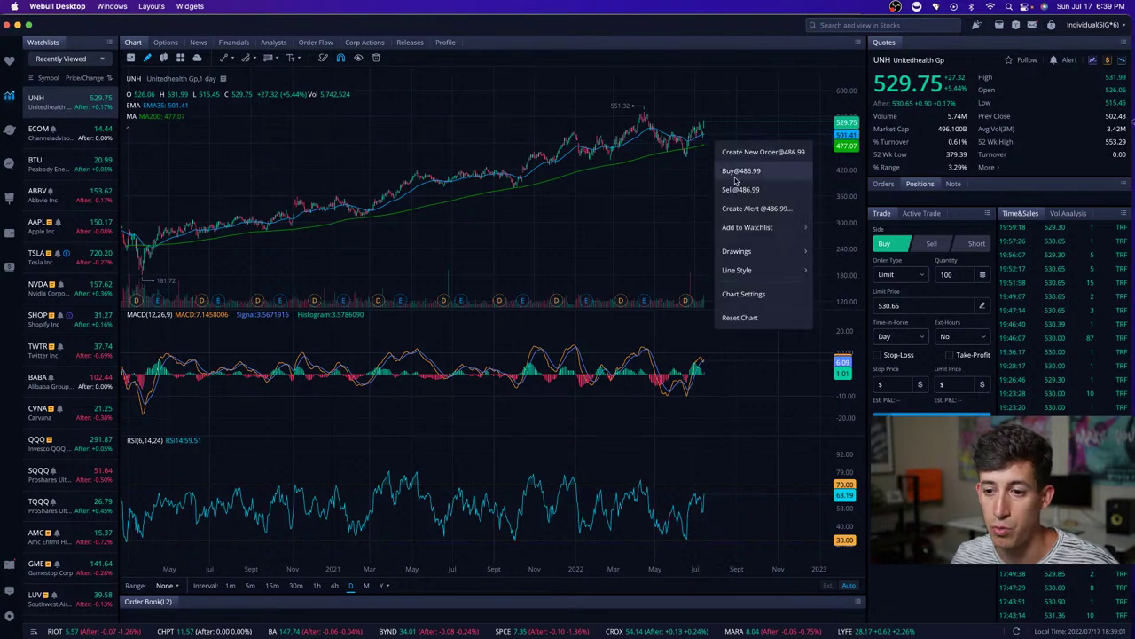
left_click(771, 207)
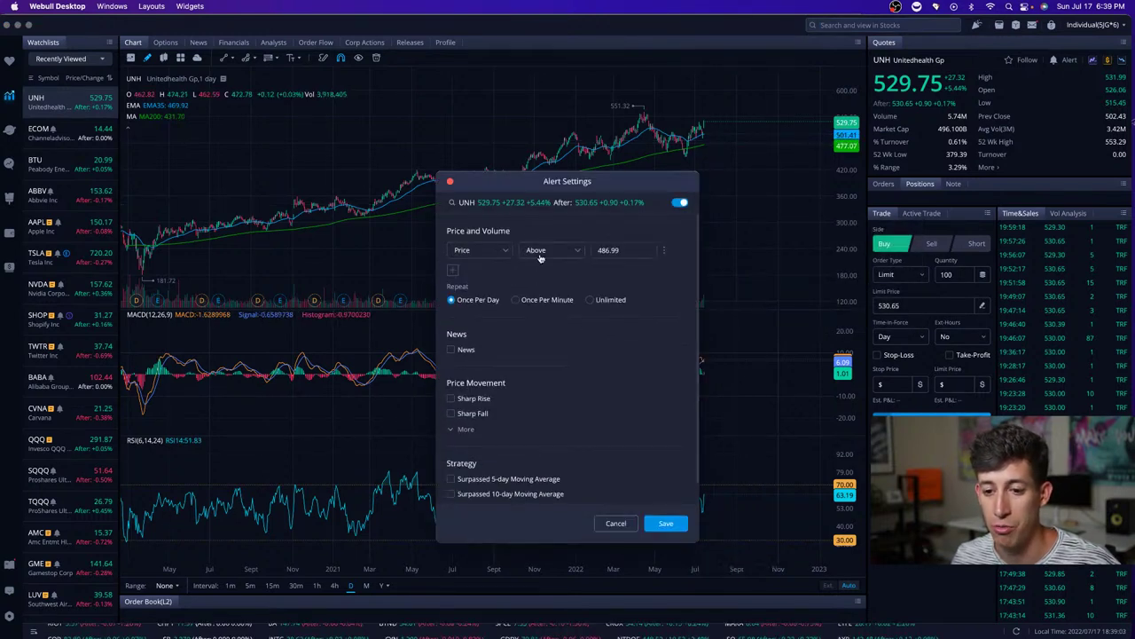
left_click(541, 250)
left_click(538, 290)
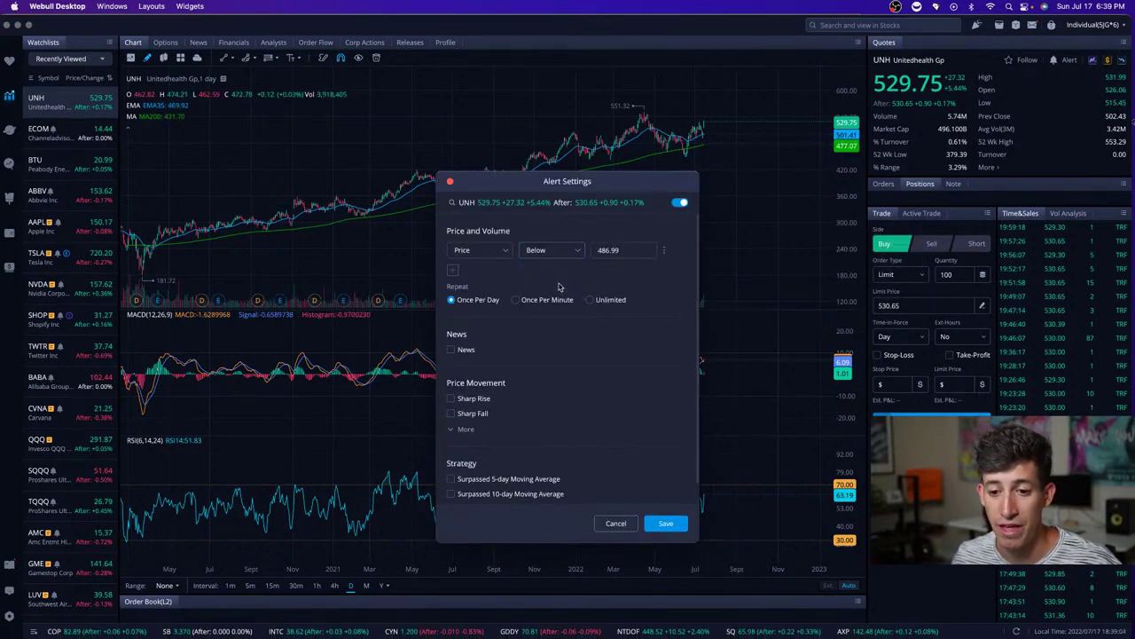
left_click(679, 522)
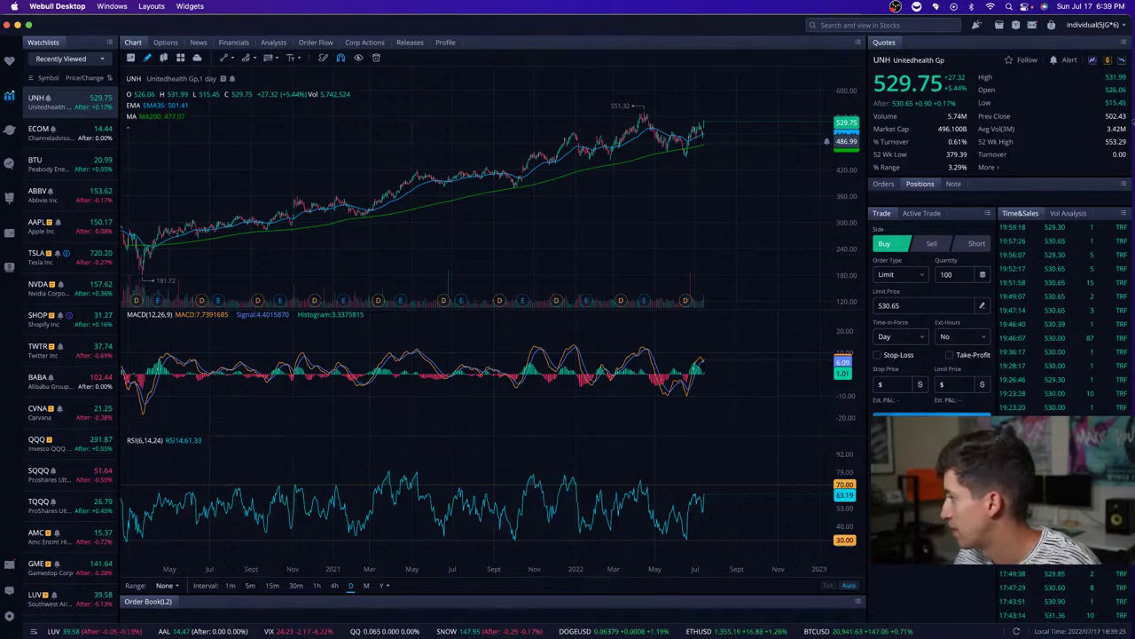
Leave the full-screen UNH chart for the overview of all open windows.
key("ctrl+Up")
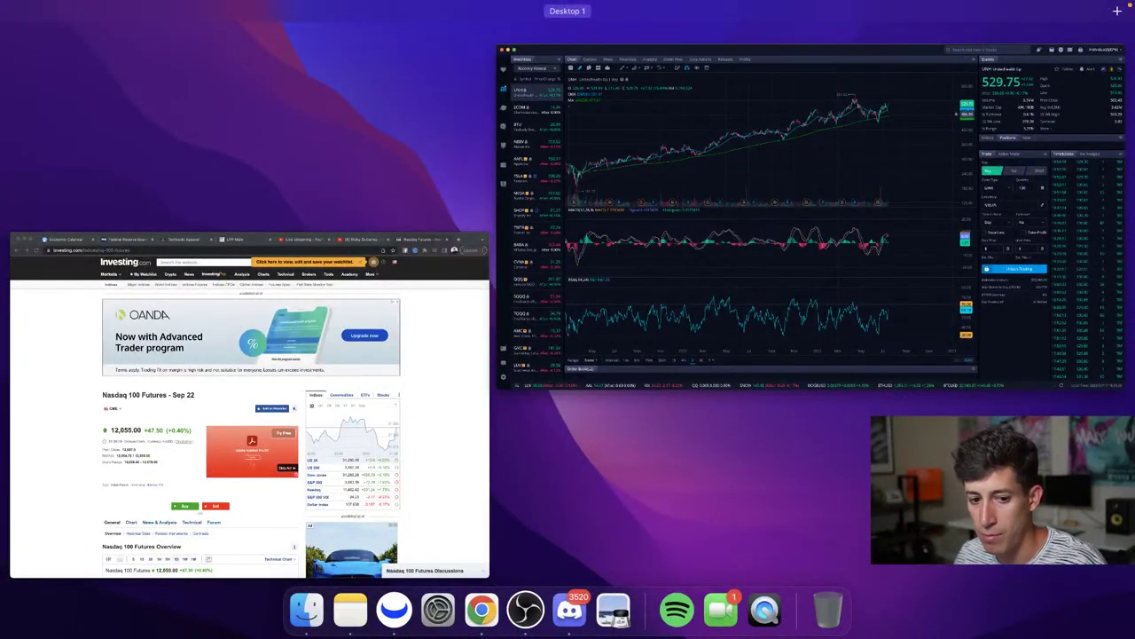
Restore Webull full-screen with the UNH chart and its 486.99 alert line.
key("ctrl+Up")
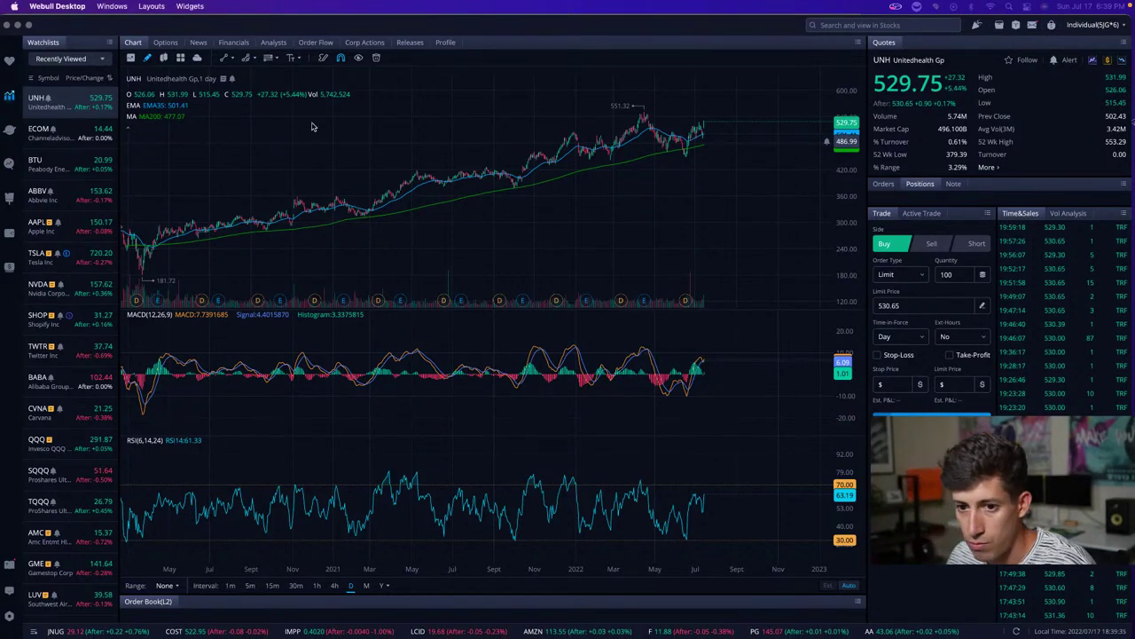
Load the Taiwan Semi (TSM) daily chart and save a price alert above 88.76.
left_click(866, 26)
type("sm")
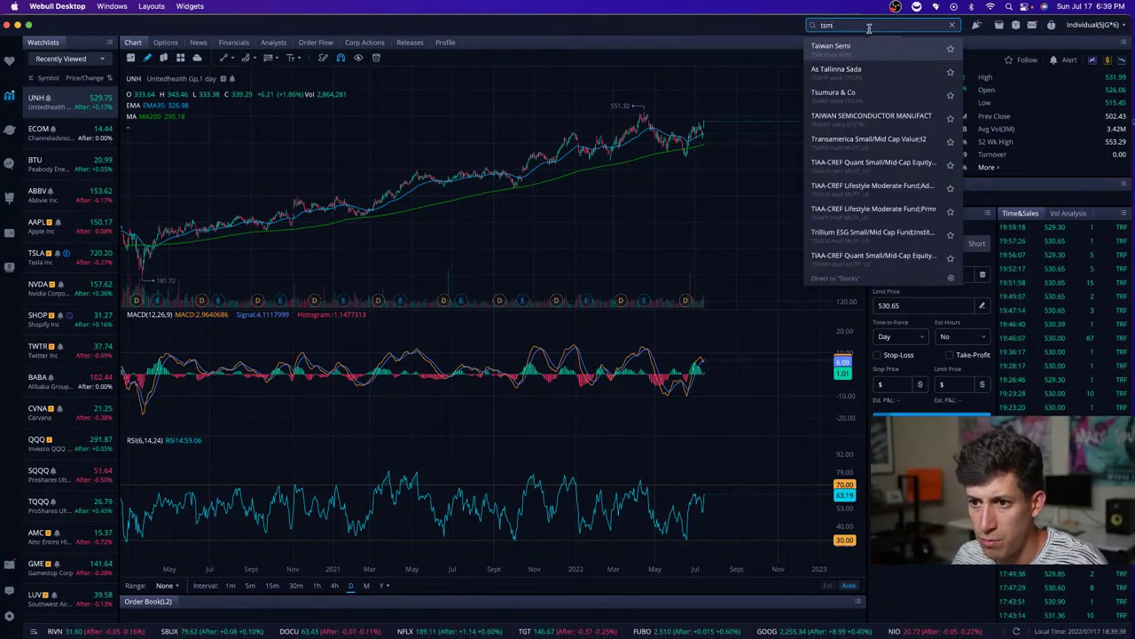
left_click(868, 41)
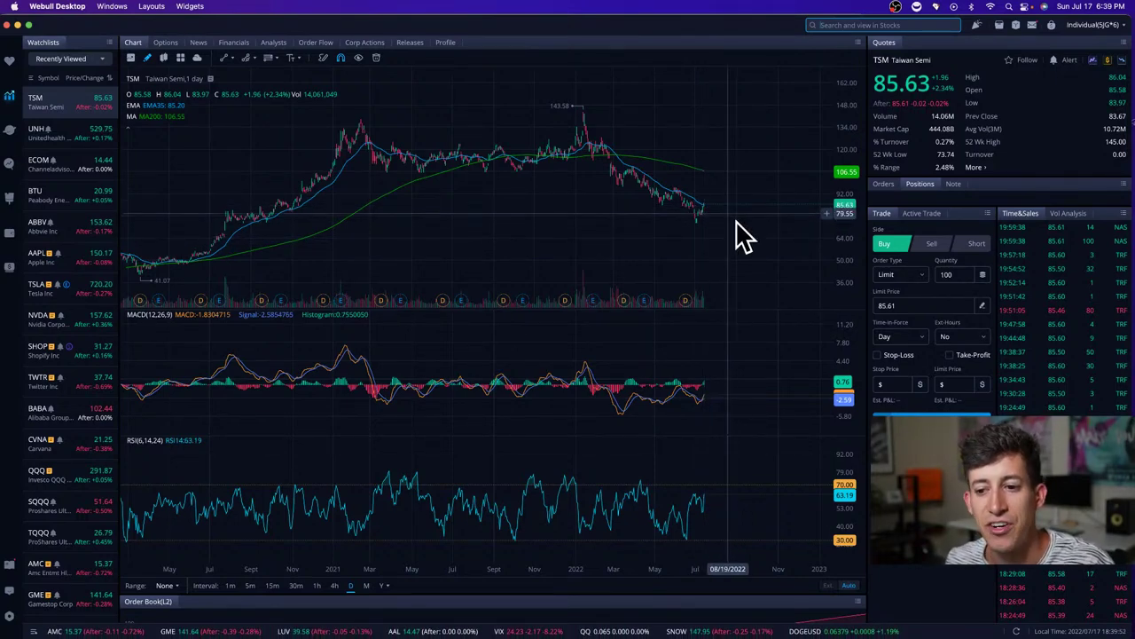
scroll(733, 224, "up", 3)
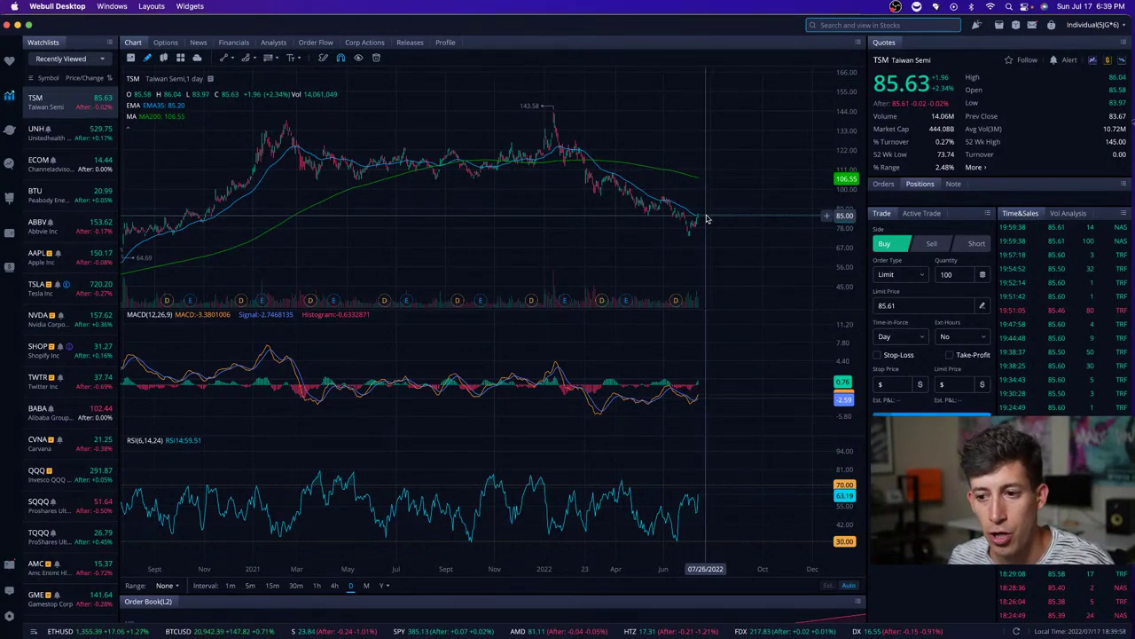
right_click(709, 212)
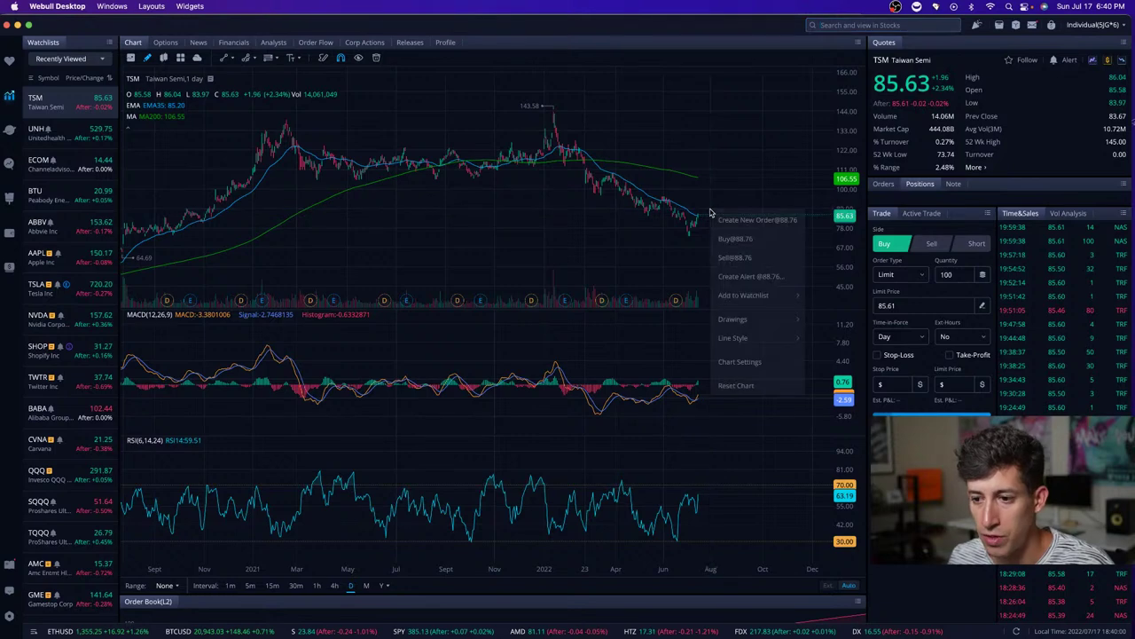
left_click(754, 278)
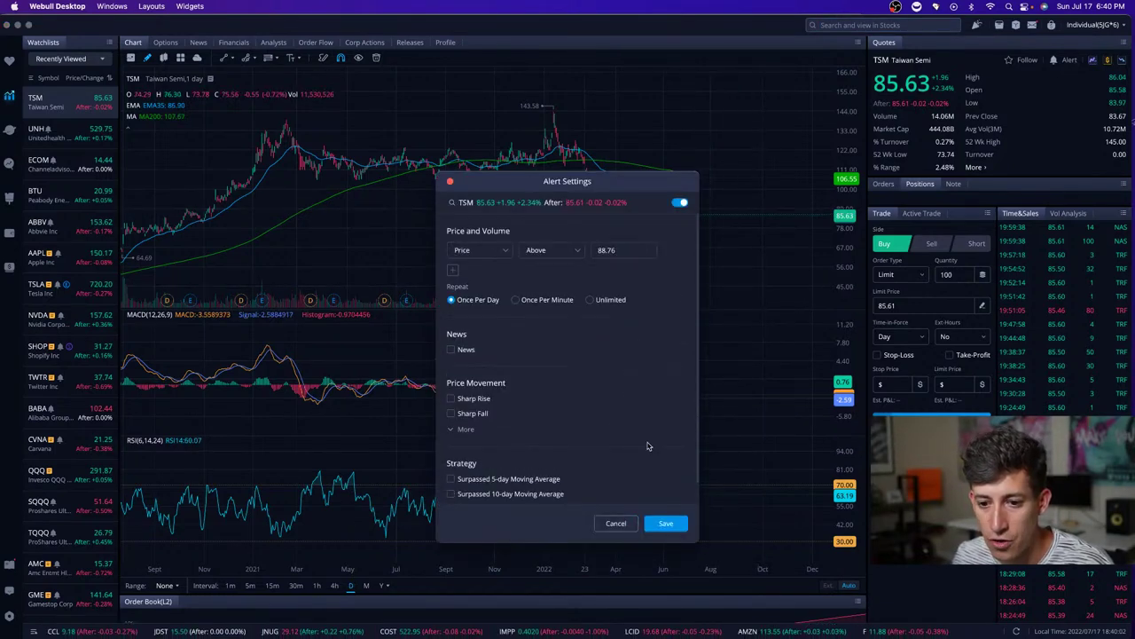
left_click(676, 519)
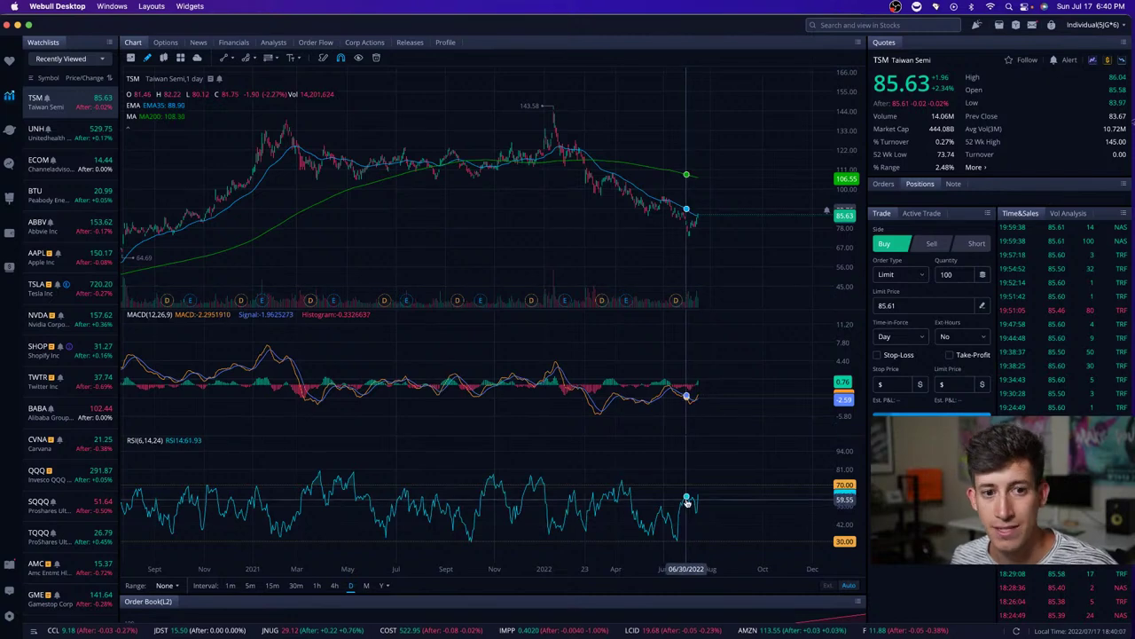
scroll(748, 205, "up", 1)
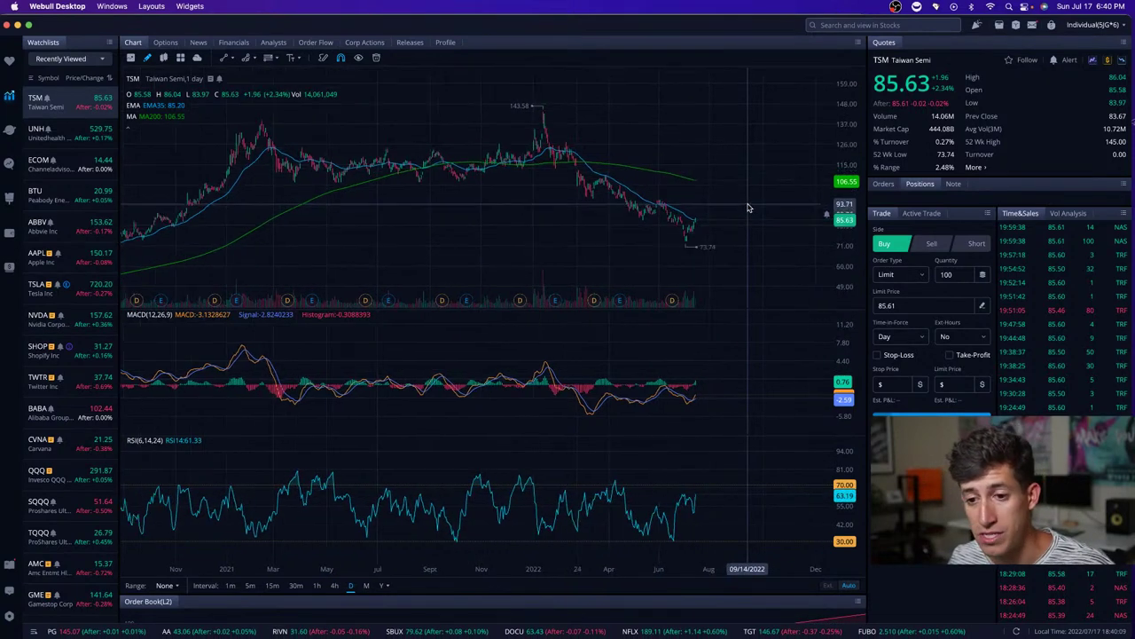
scroll(747, 205, "up", 1)
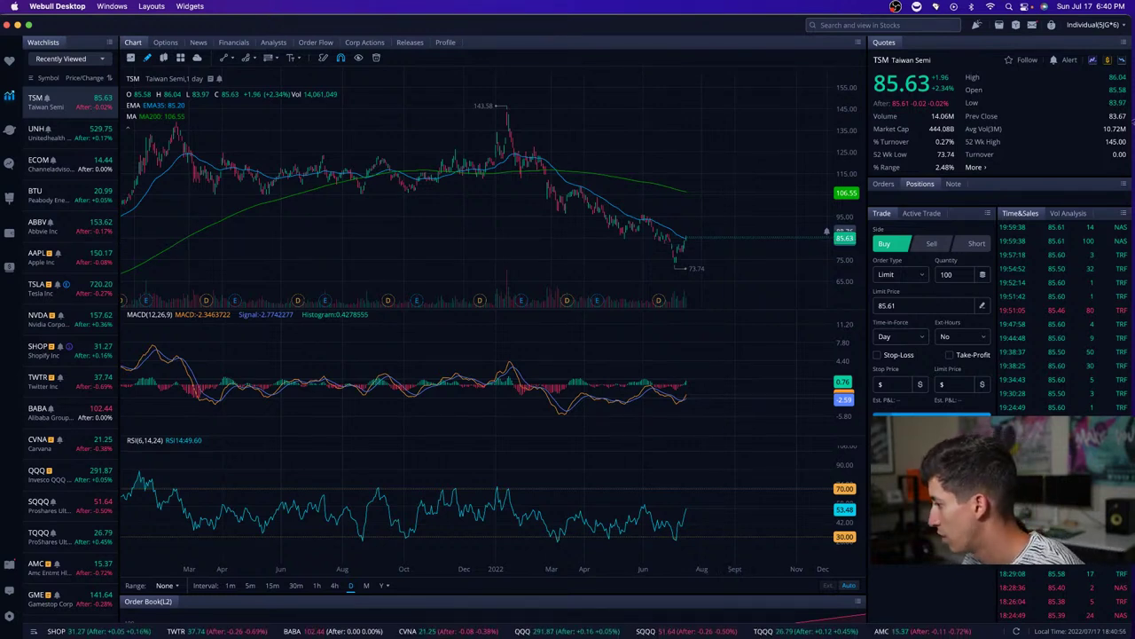
Search NVDA to load Nvidia's daily chart, quoted at 157.62, up 2.54%.
left_click(823, 25)
type("nvda")
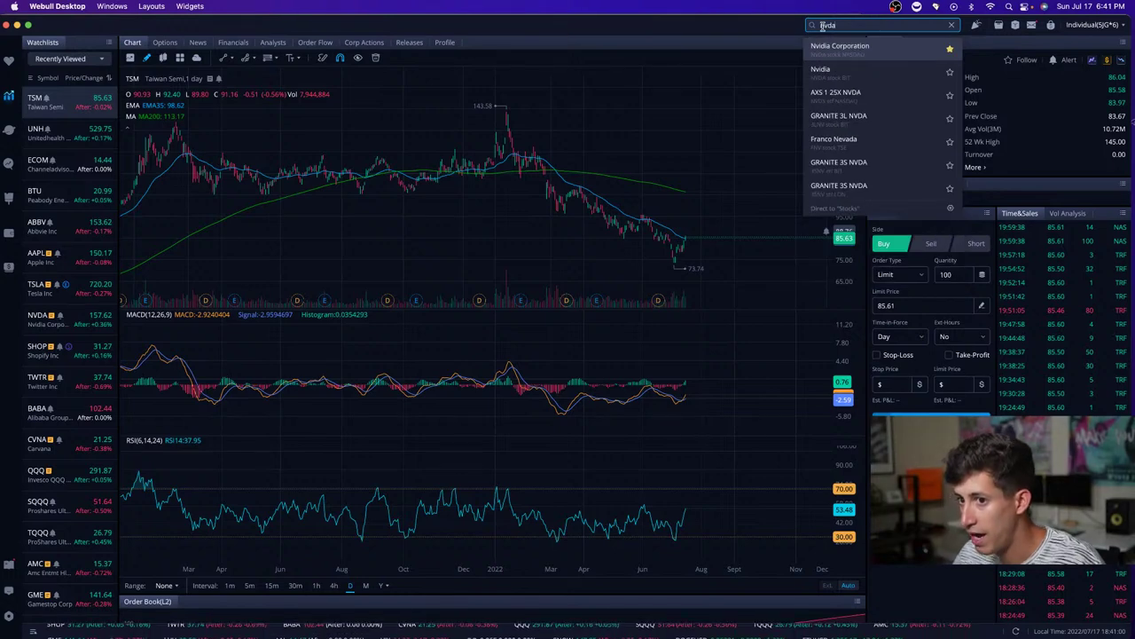
key("Return")
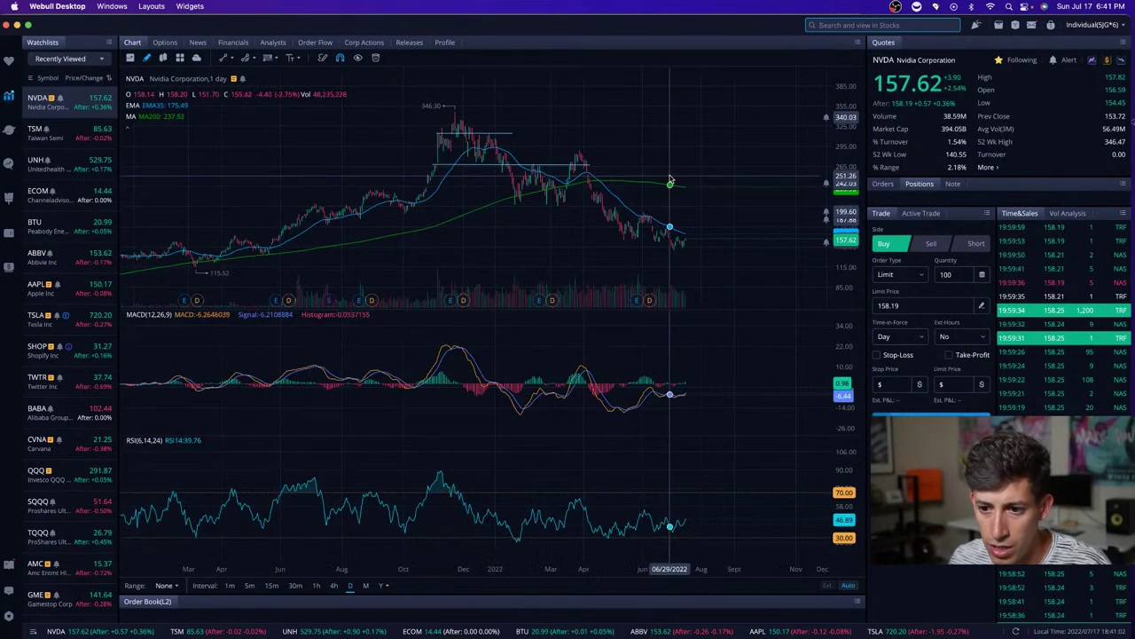
scroll(715, 157, "down", 2)
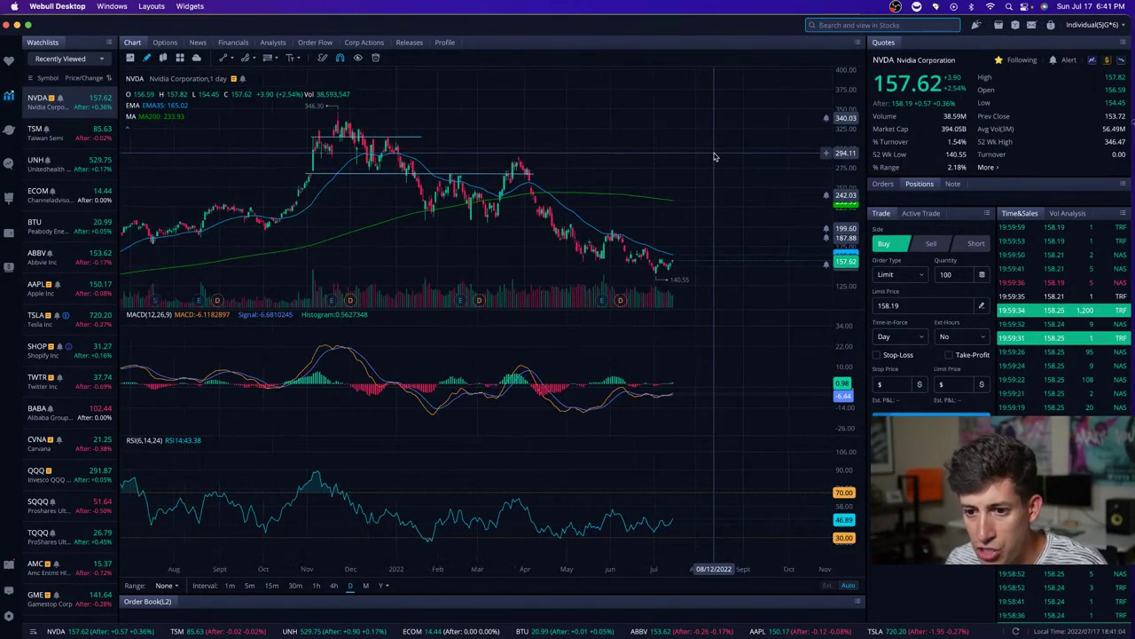
scroll(715, 157, "down", 1)
scroll(715, 157, "down", 2)
scroll(715, 157, "down", 2)
scroll(715, 157, "down", 2)
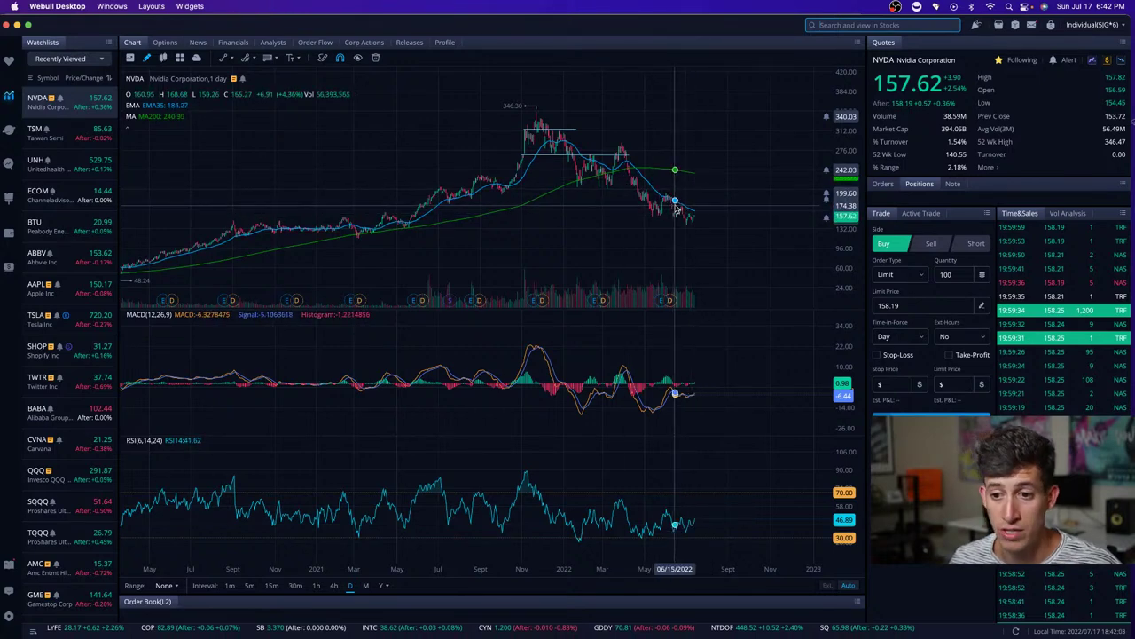
left_click(222, 57)
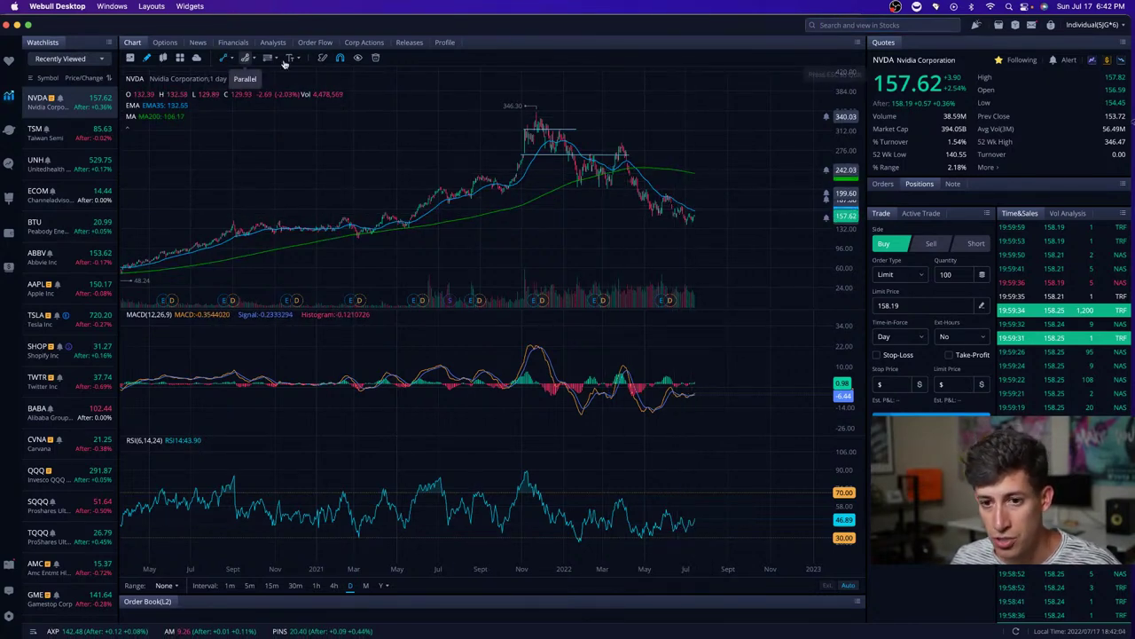
left_click(537, 110)
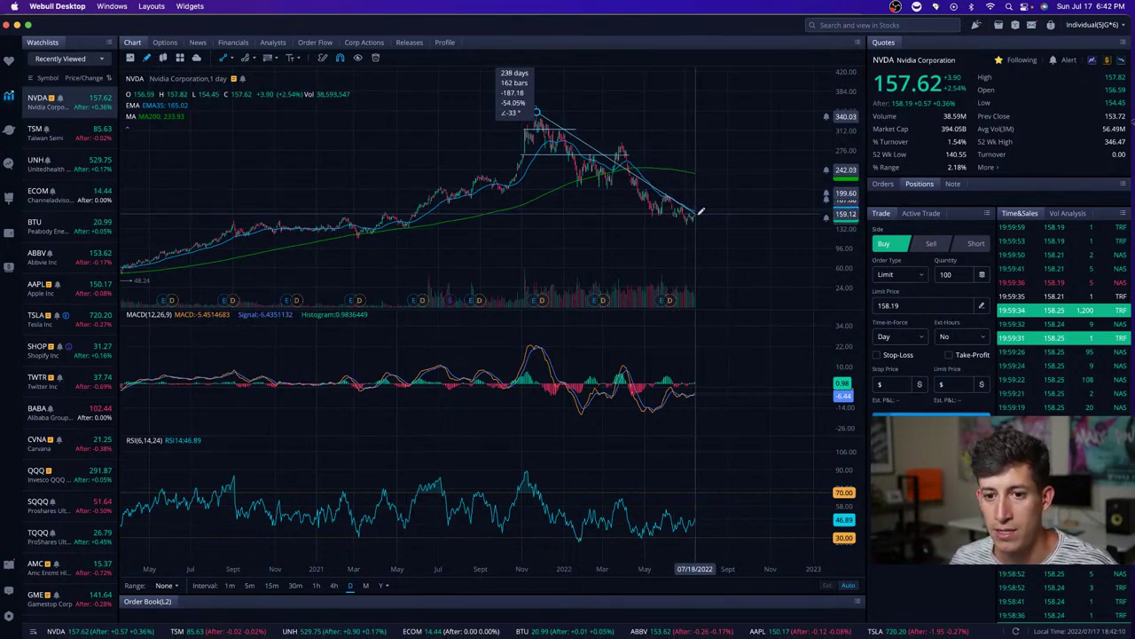
key("Escape")
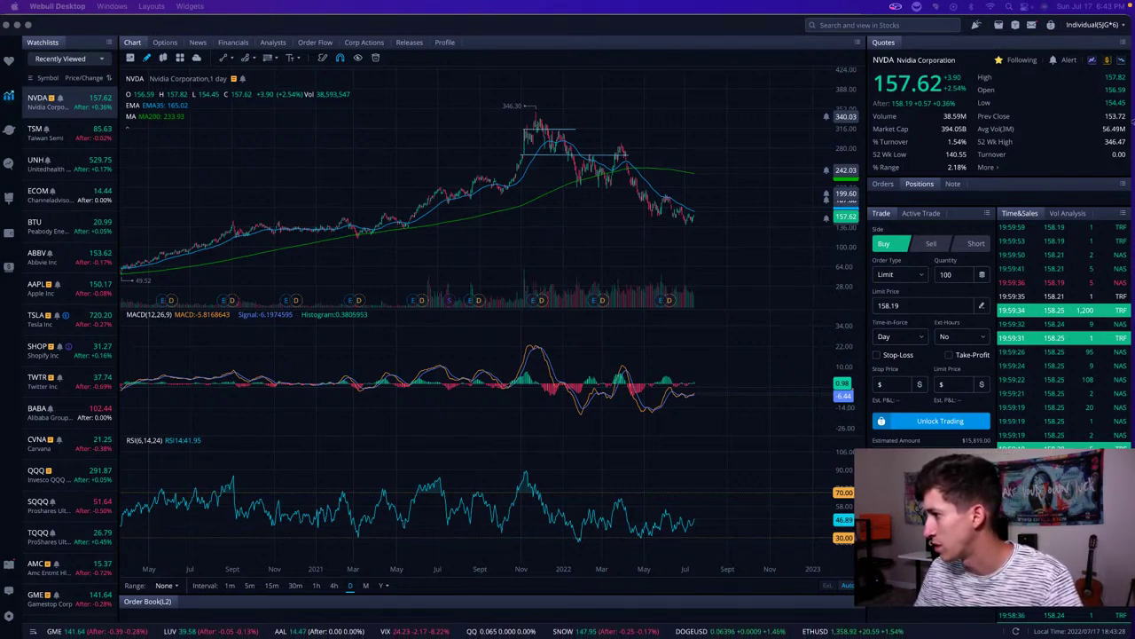
left_click(866, 24)
type("TLT")
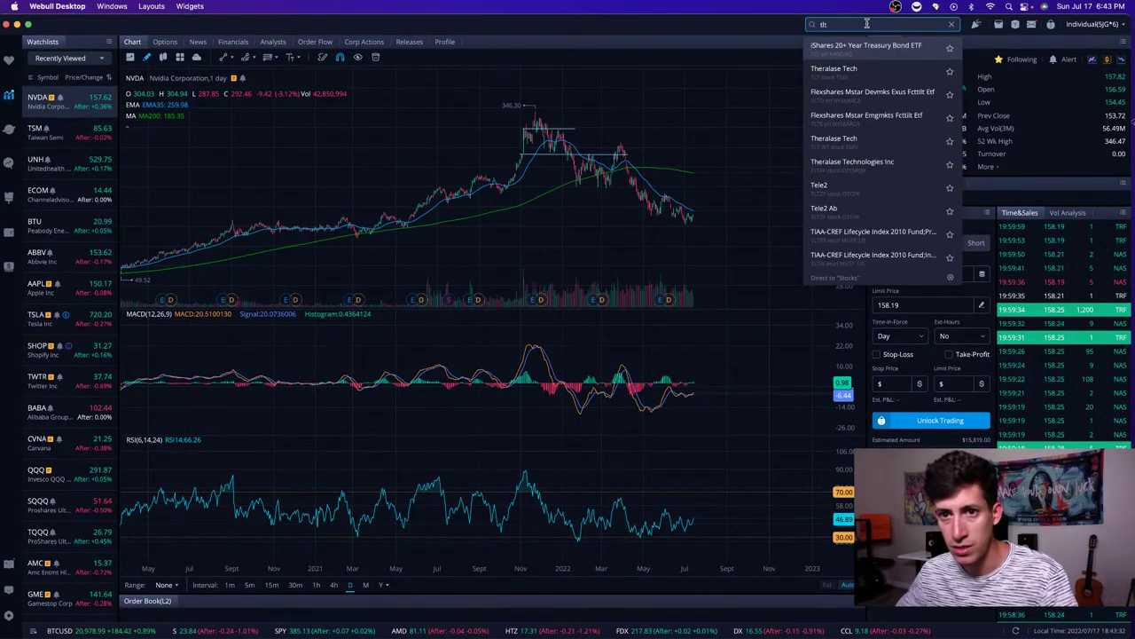
left_click(852, 76)
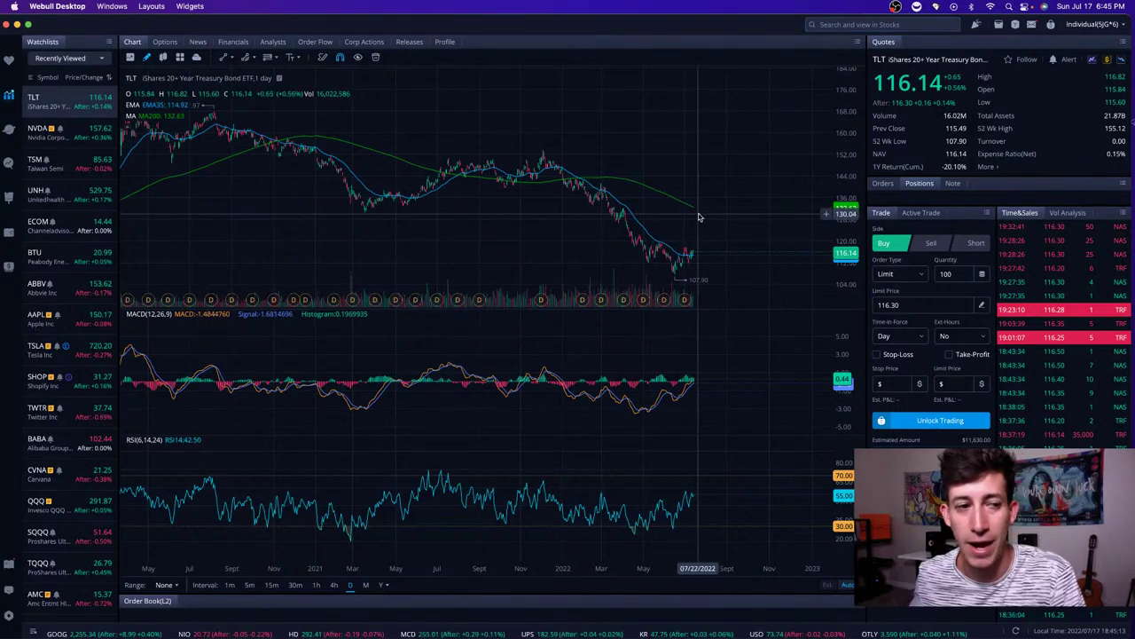
left_click(100, 105)
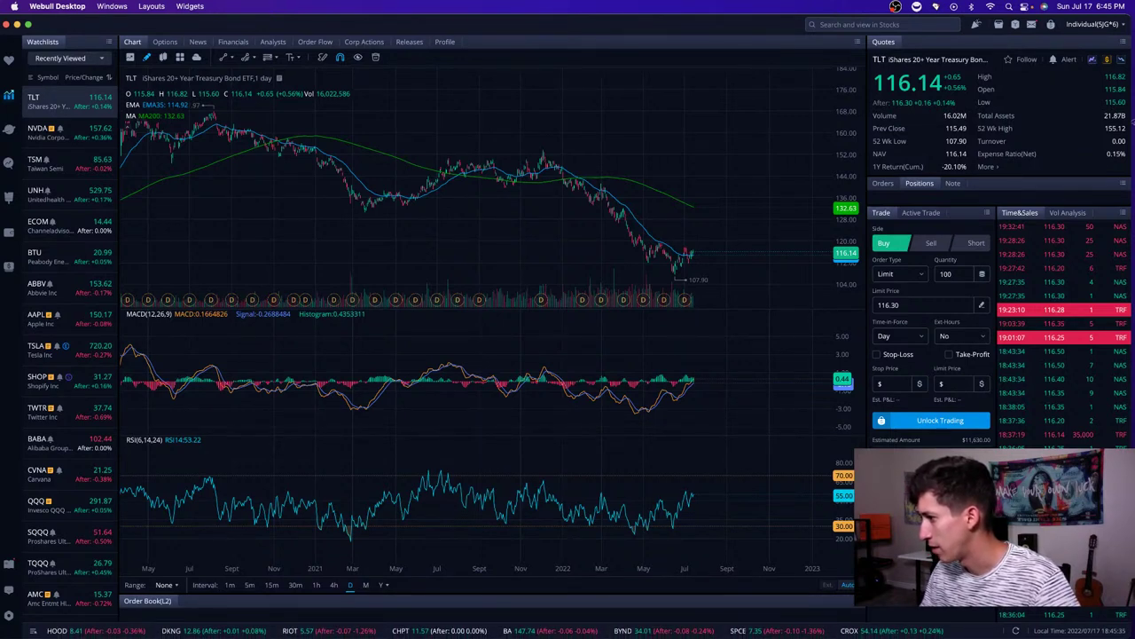
Load Marriott (MAR), measure its possible rebound toward its highs, then clear the measurement.
left_click(841, 23)
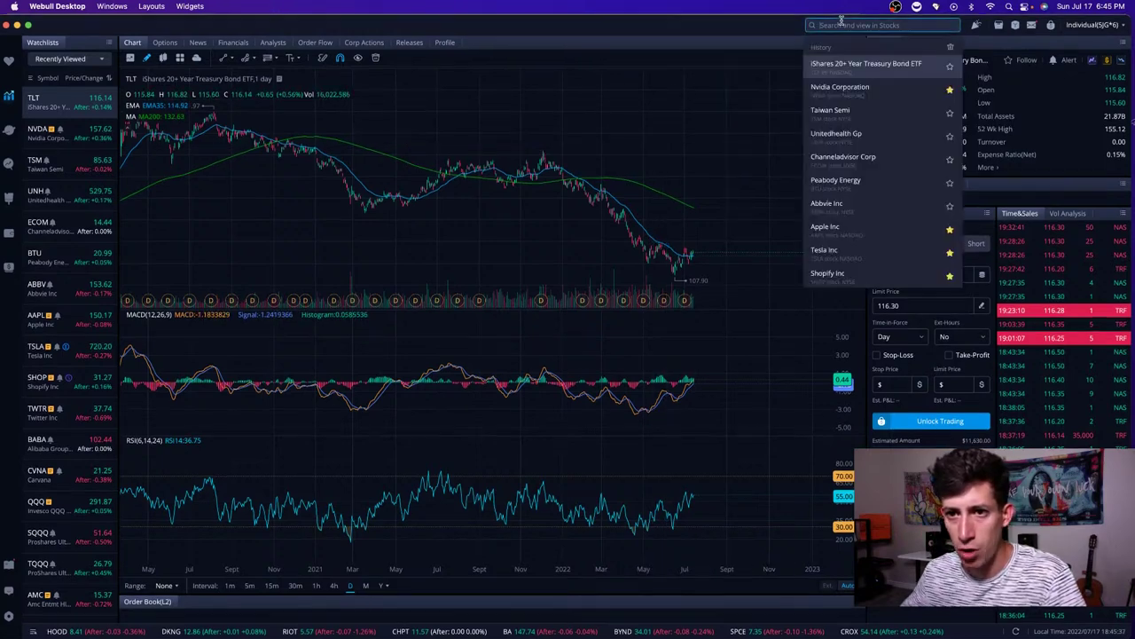
type("mMAR")
key("Return")
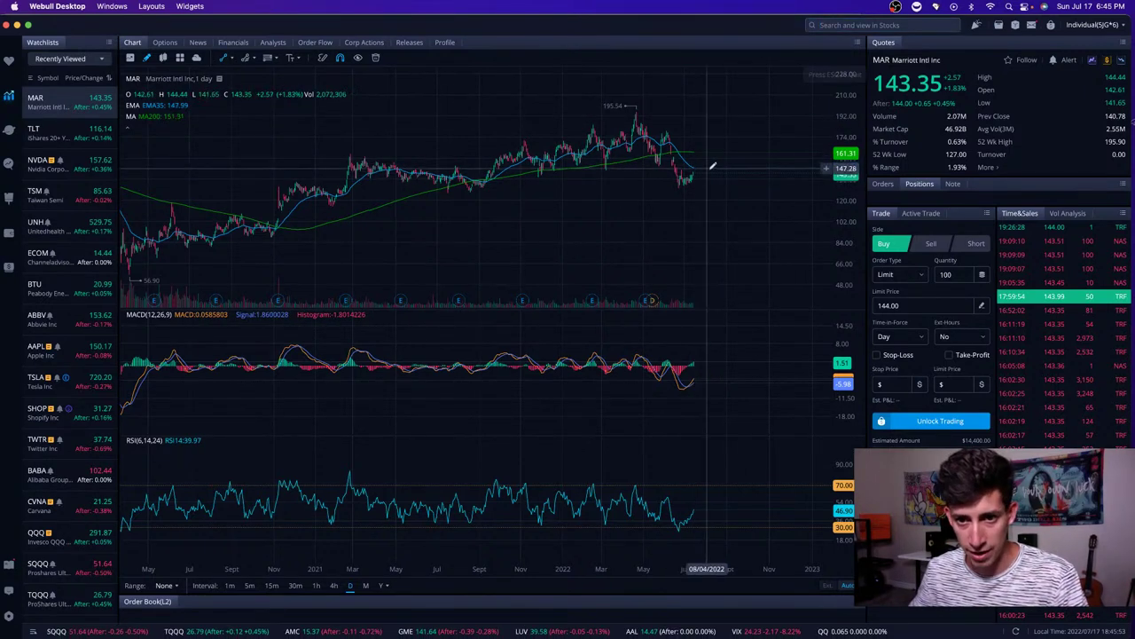
left_click(705, 173)
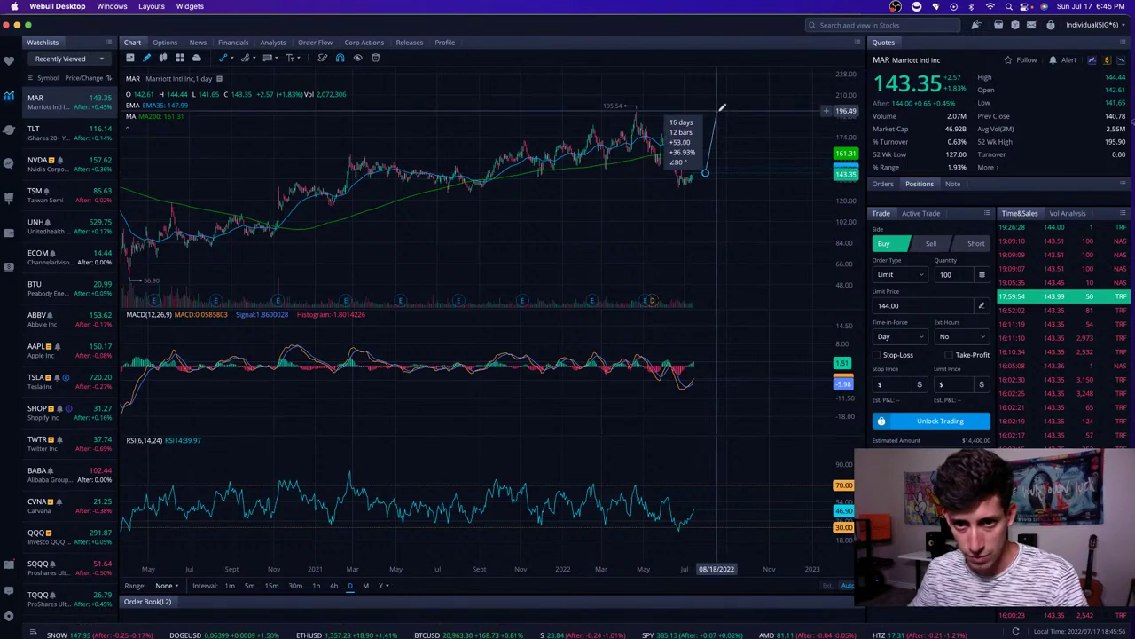
left_click(718, 113)
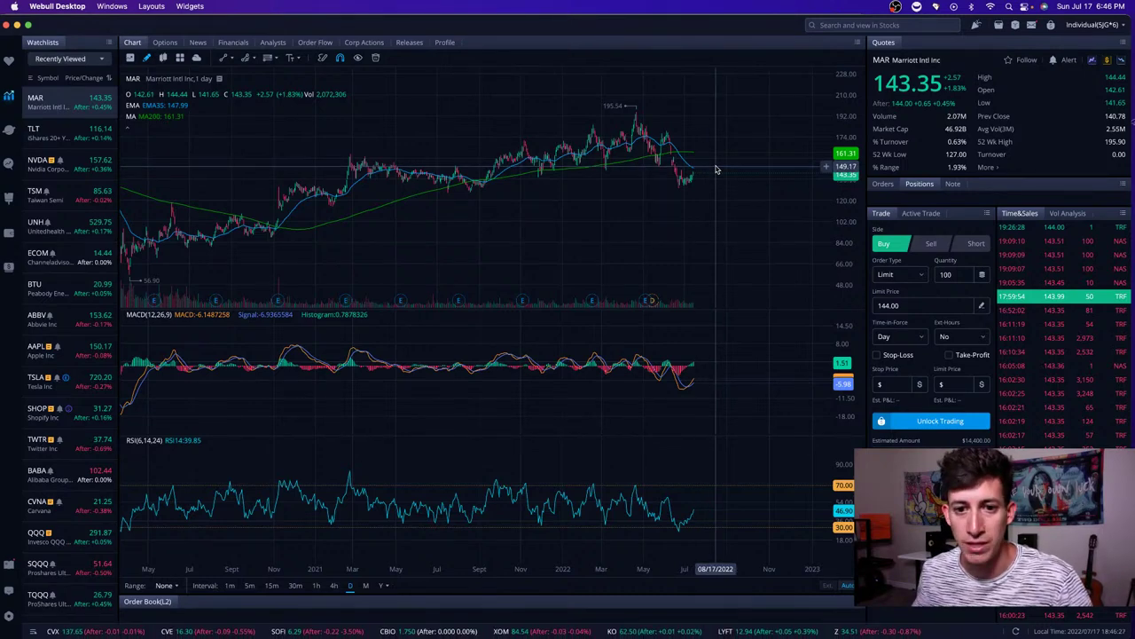
left_click(852, 25)
type("cost")
Load Costco and measure its rise from the June low to the 612 high.
left_click(838, 69)
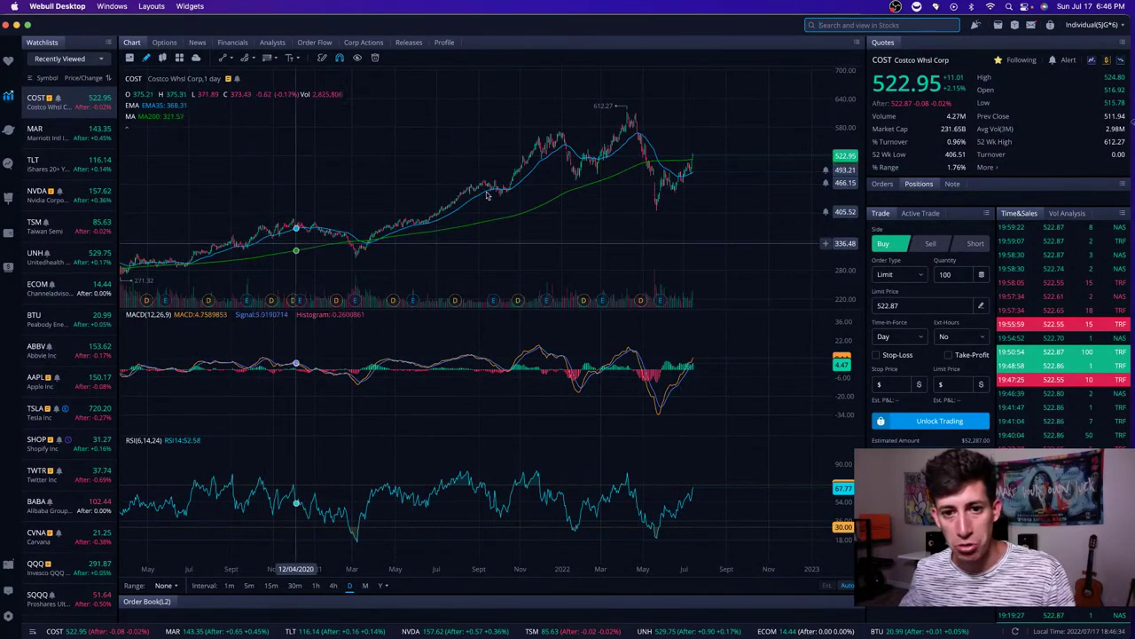
scroll(631, 133, "left", 2)
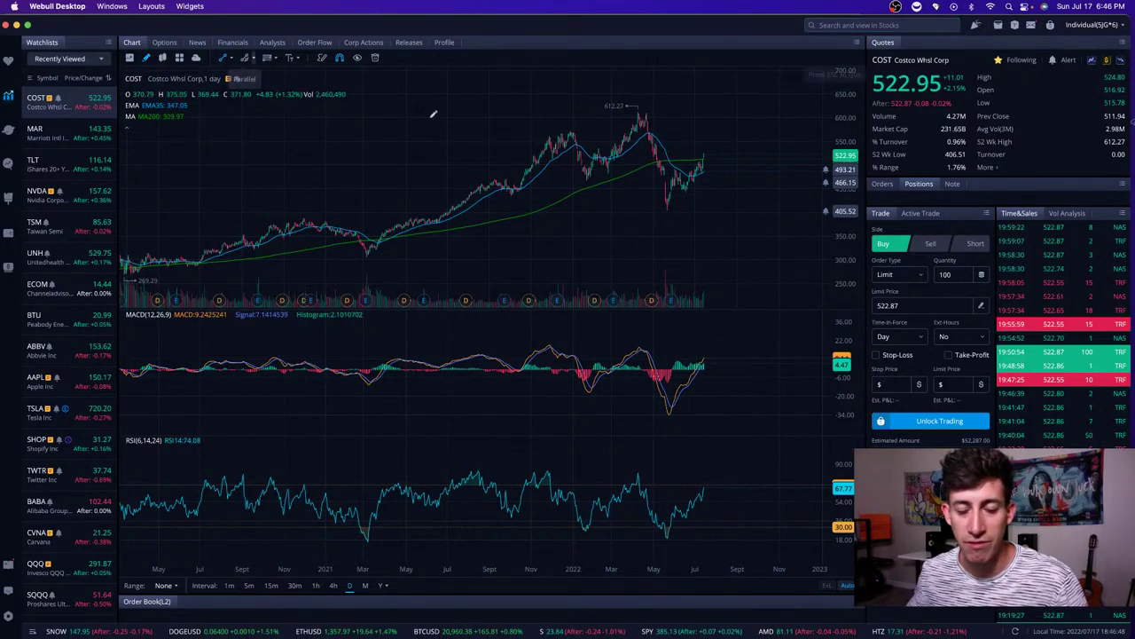
mouse_move(669, 207)
left_mouse_down()
mouse_move(714, 151)
mouse_move(717, 108)
left_mouse_up()
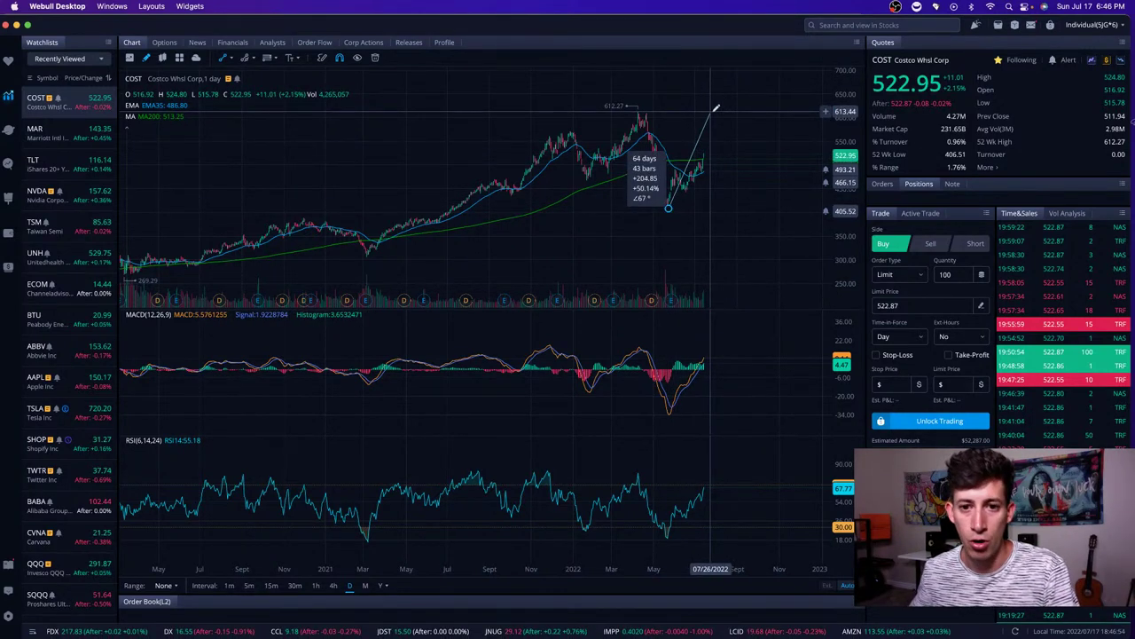
left_click(717, 109)
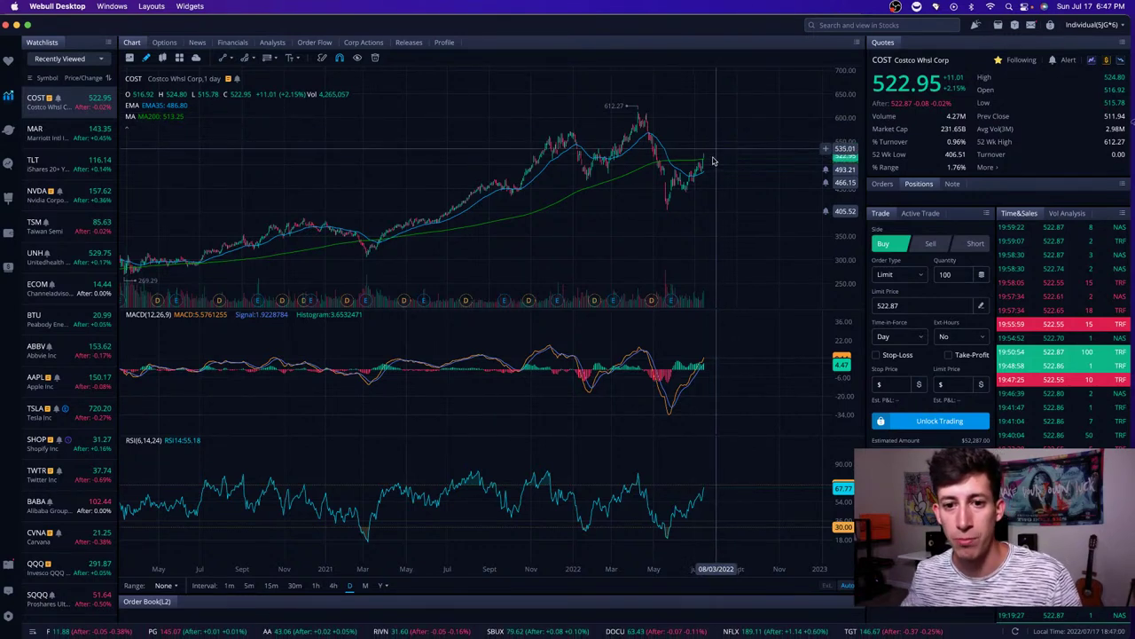
scroll(706, 160, "up", 2)
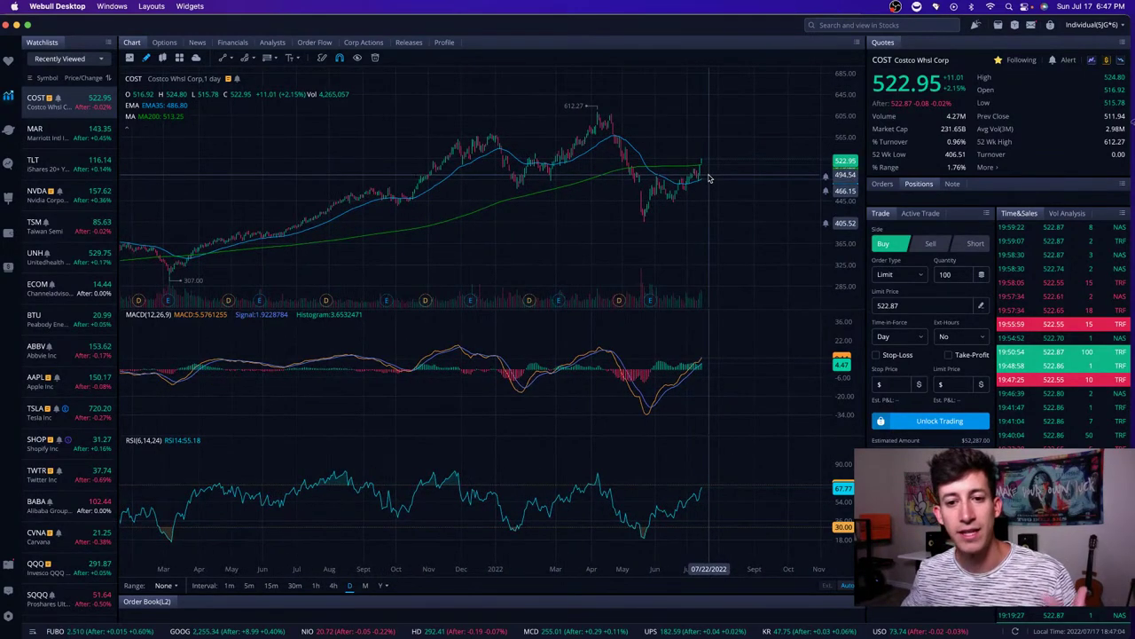
scroll(710, 182, "left", 1)
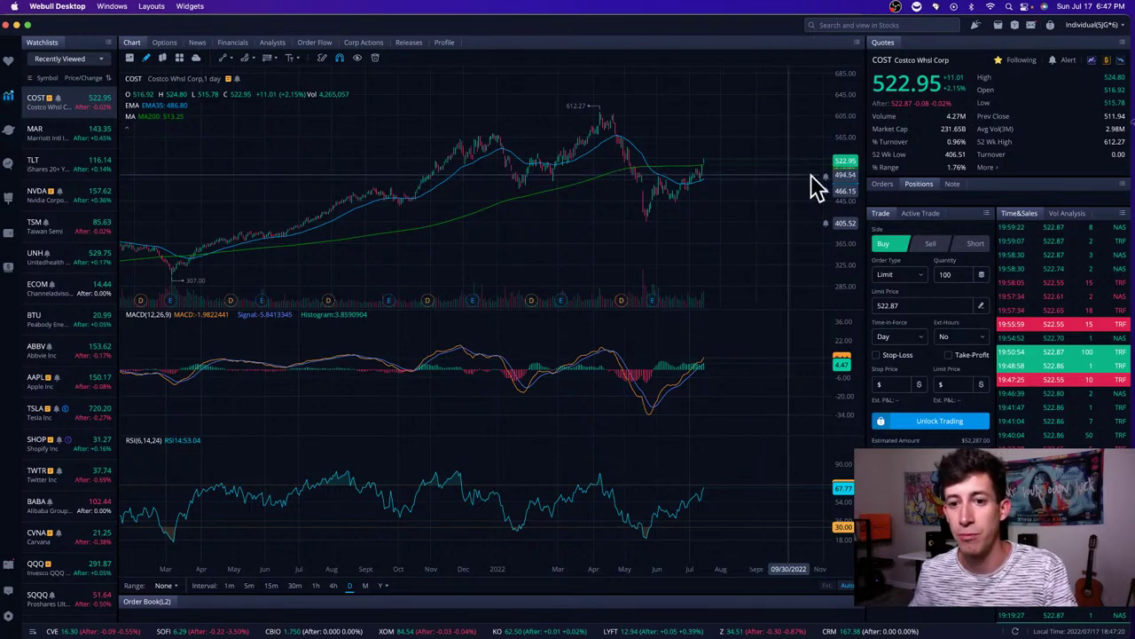
Move Costco's 493.21 alert up to 534.88 and the lower alert to about 489.08.
left_click_drag(823, 176, 823, 153)
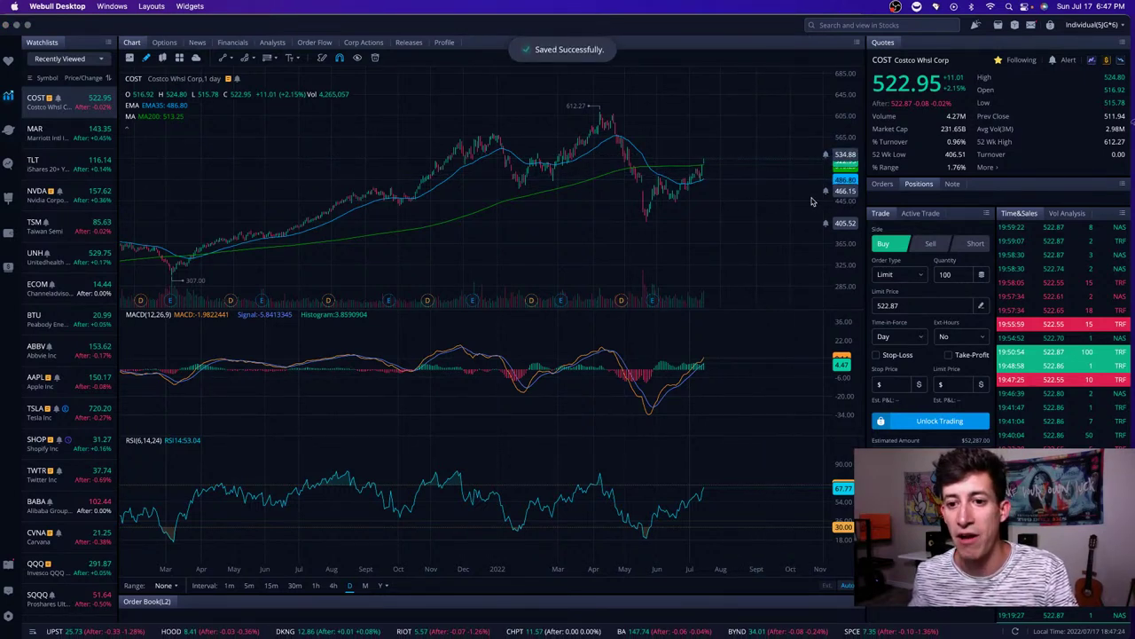
mouse_move(842, 191)
left_click_drag(825, 188, 825, 180)
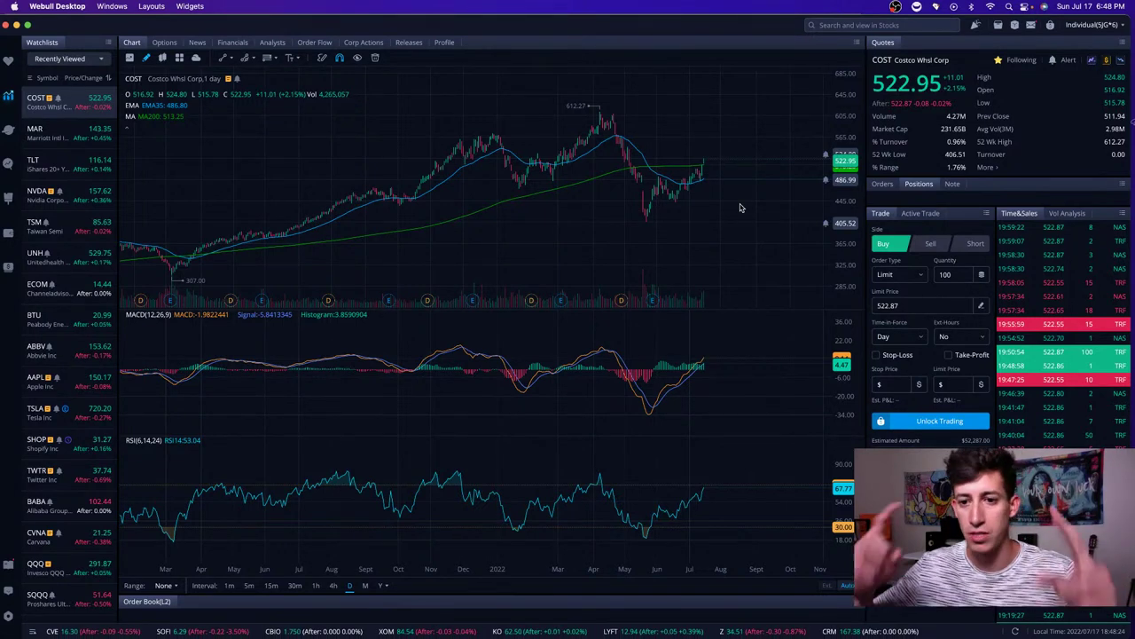
Switch from Webull to Chrome and show the Learn Plan Profit (LPP Main) tab.
key("ctrl+Up")
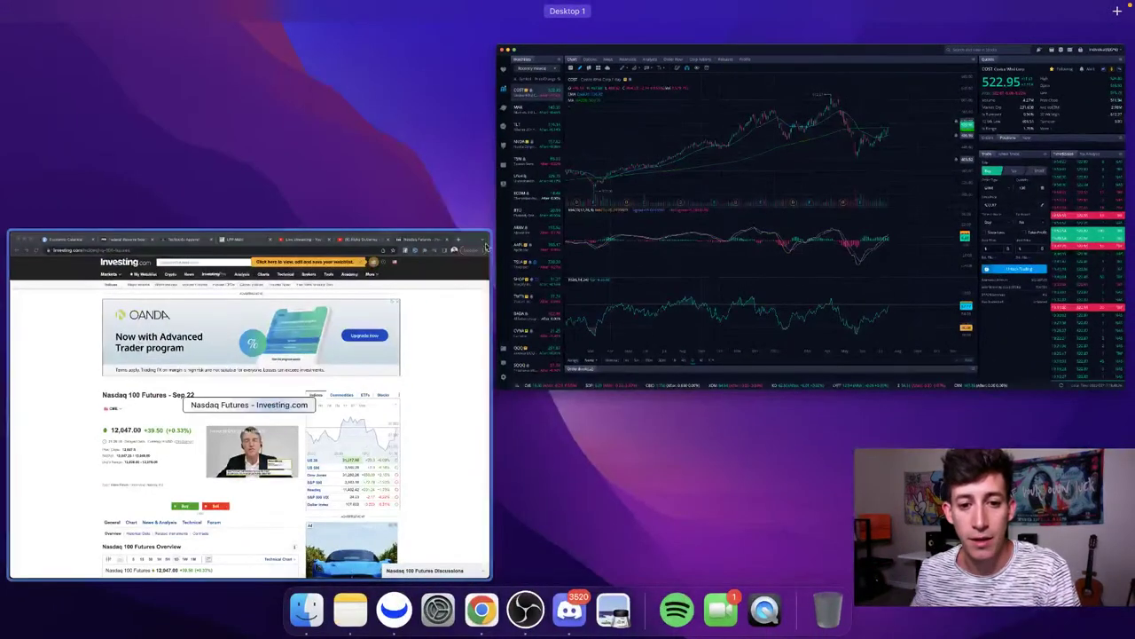
left_click(266, 400)
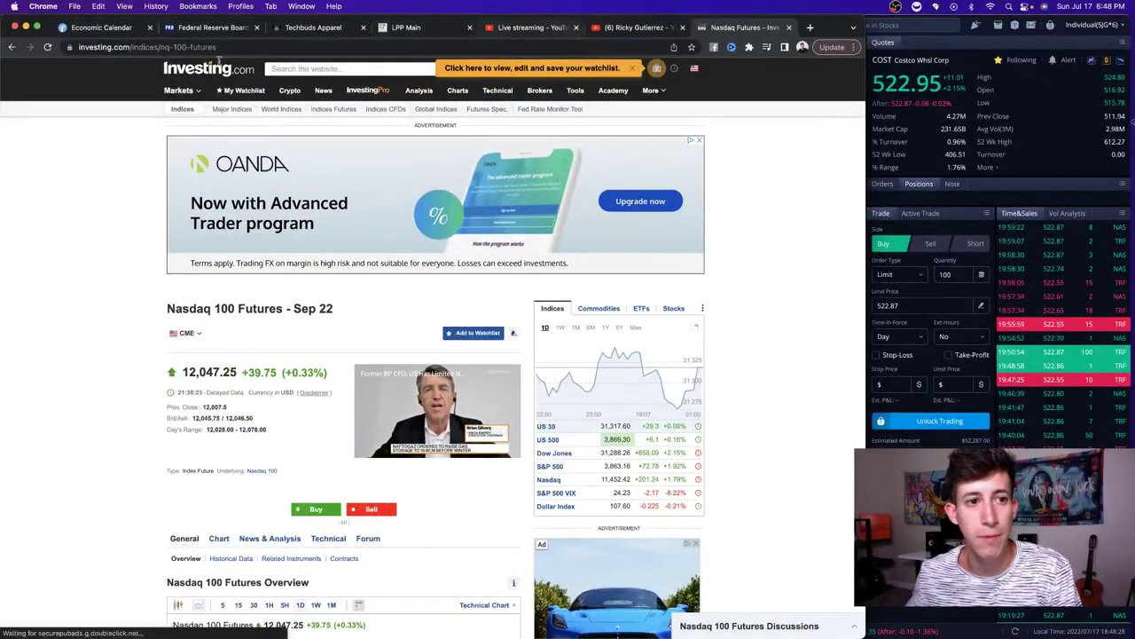
left_click(415, 28)
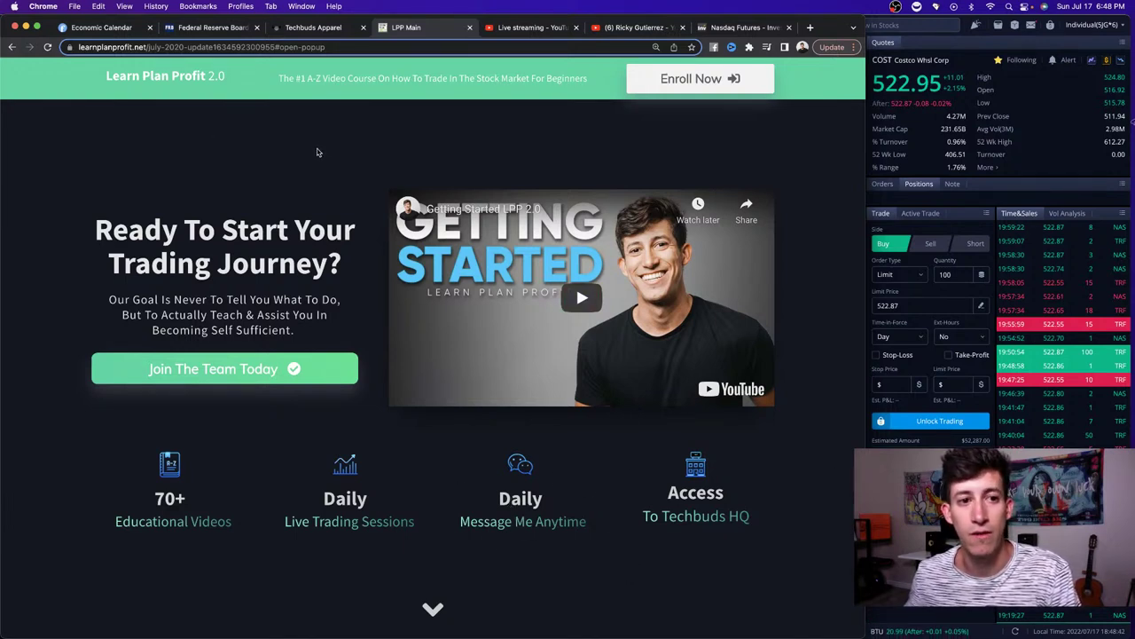
Show the Techbuds Apparel shop tab with its Staycation giveaway banner.
left_click(312, 29)
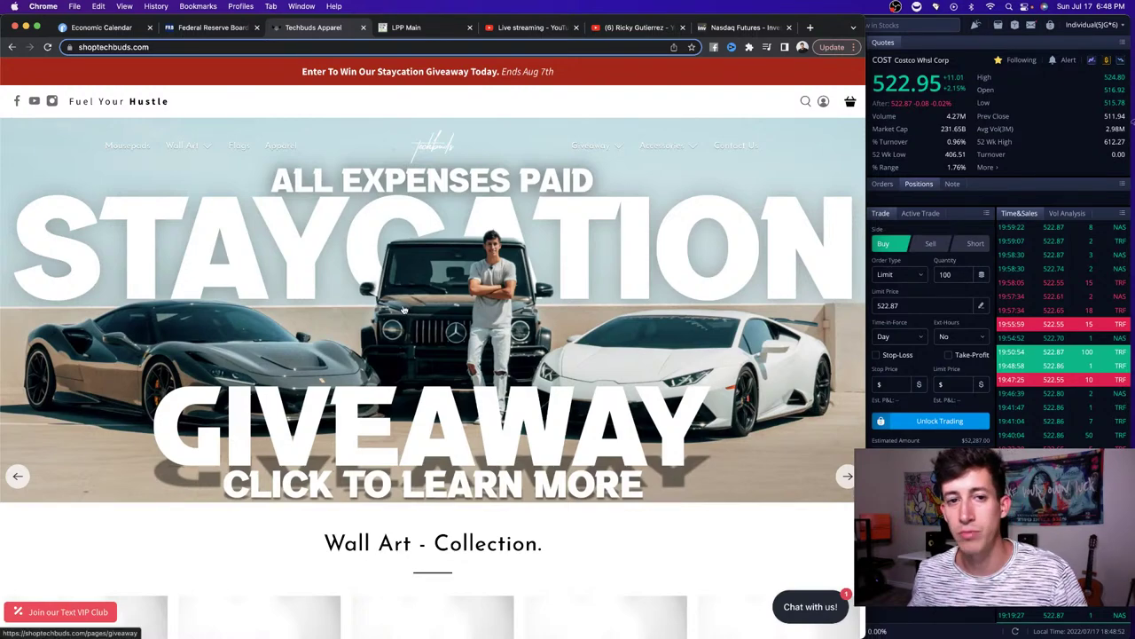
scroll(418, 280, "down", 5)
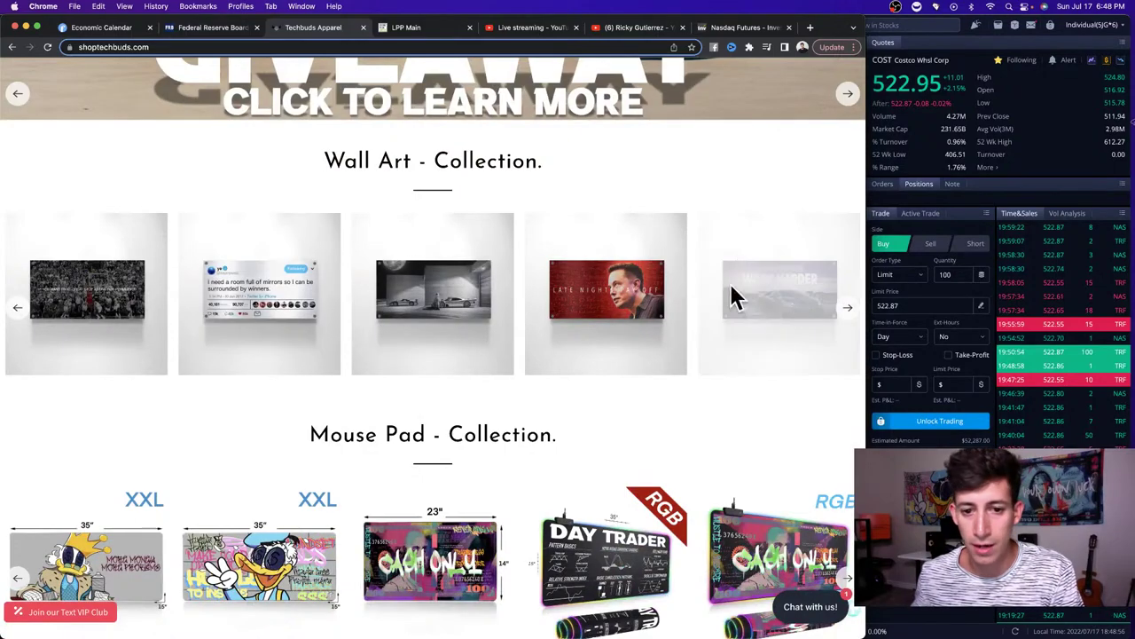
scroll(347, 355, "down", 3)
scroll(525, 393, "down", 3)
scroll(600, 418, "down", 5)
scroll(476, 349, "down", 3)
scroll(476, 348, "up", 2)
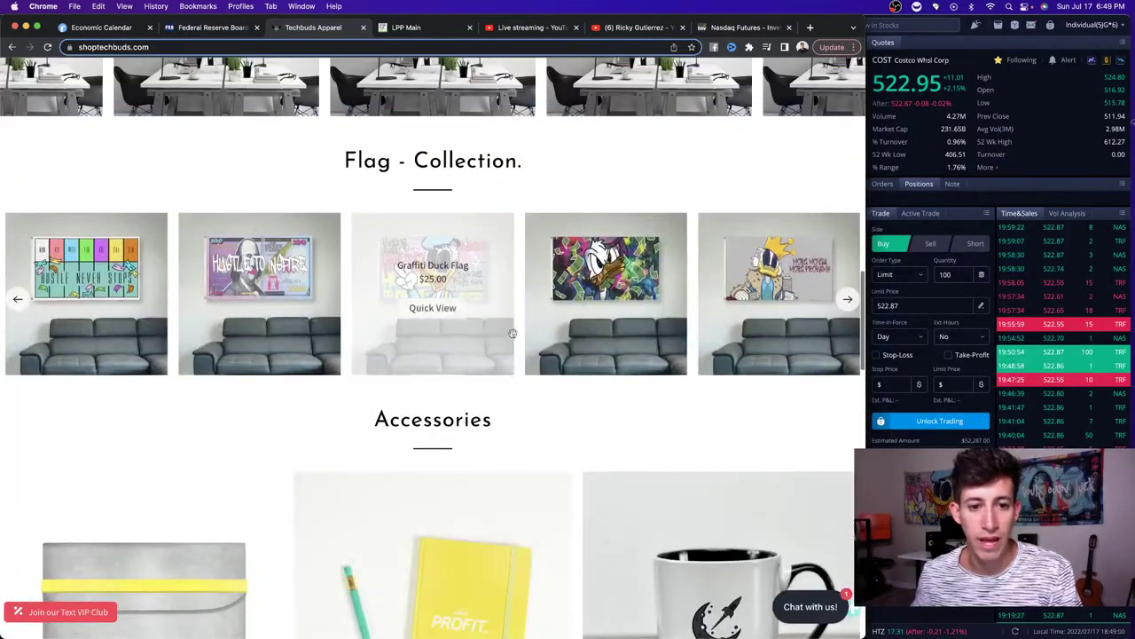
scroll(476, 350, "up", 10)
scroll(478, 354, "down", 5)
scroll(478, 354, "down", 1)
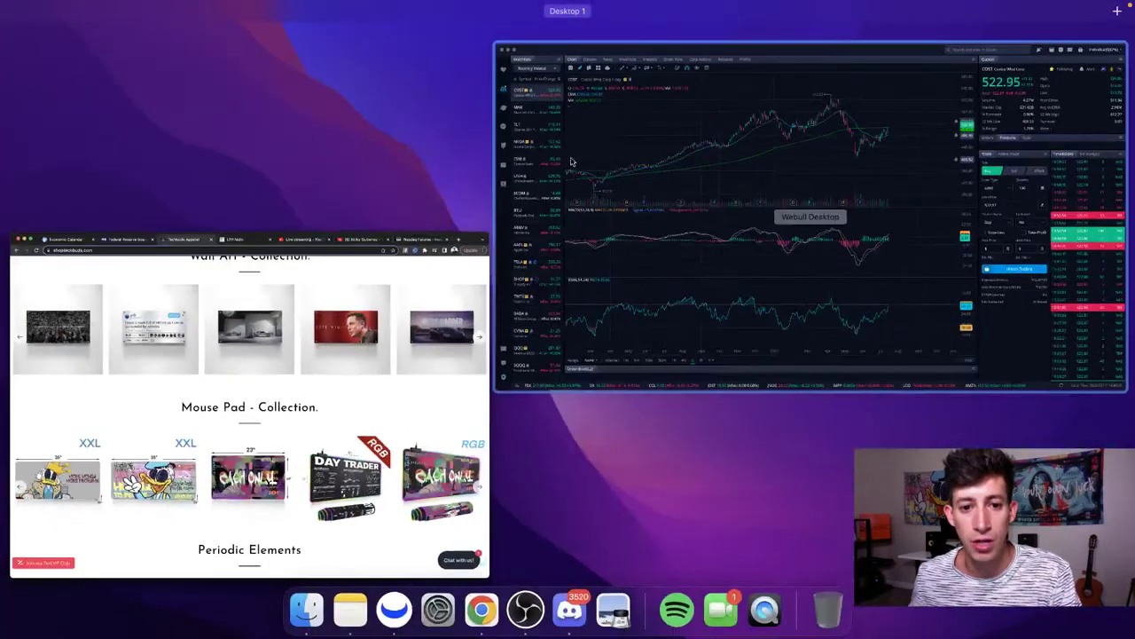
Return from the shoptechbuds.com store to Webull's full-screen Costco chart.
key("super+Tab")
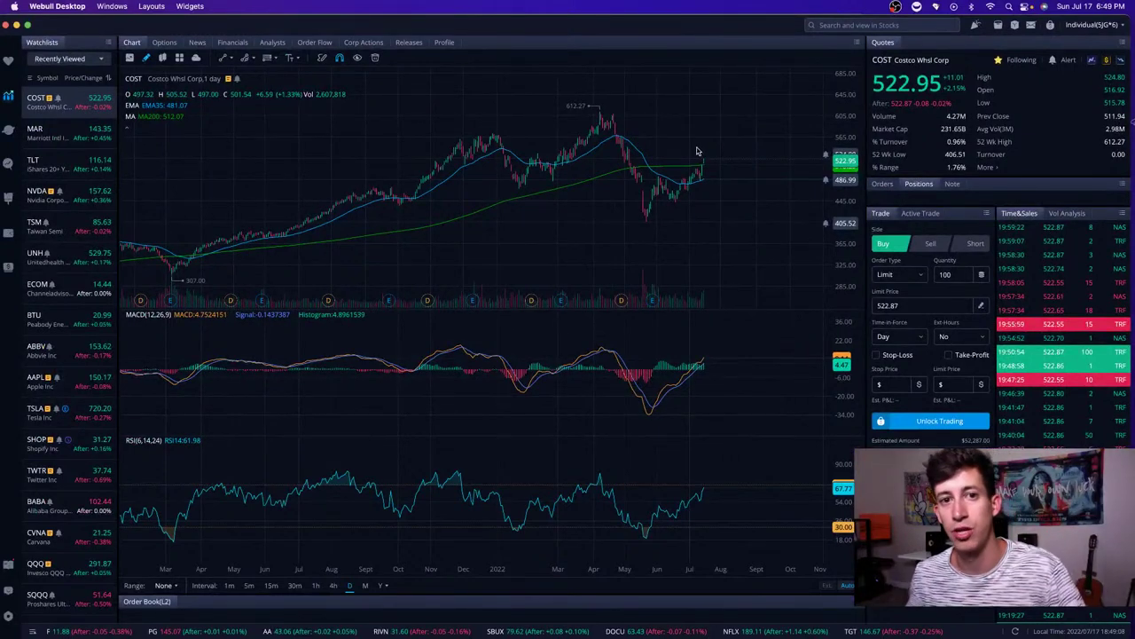